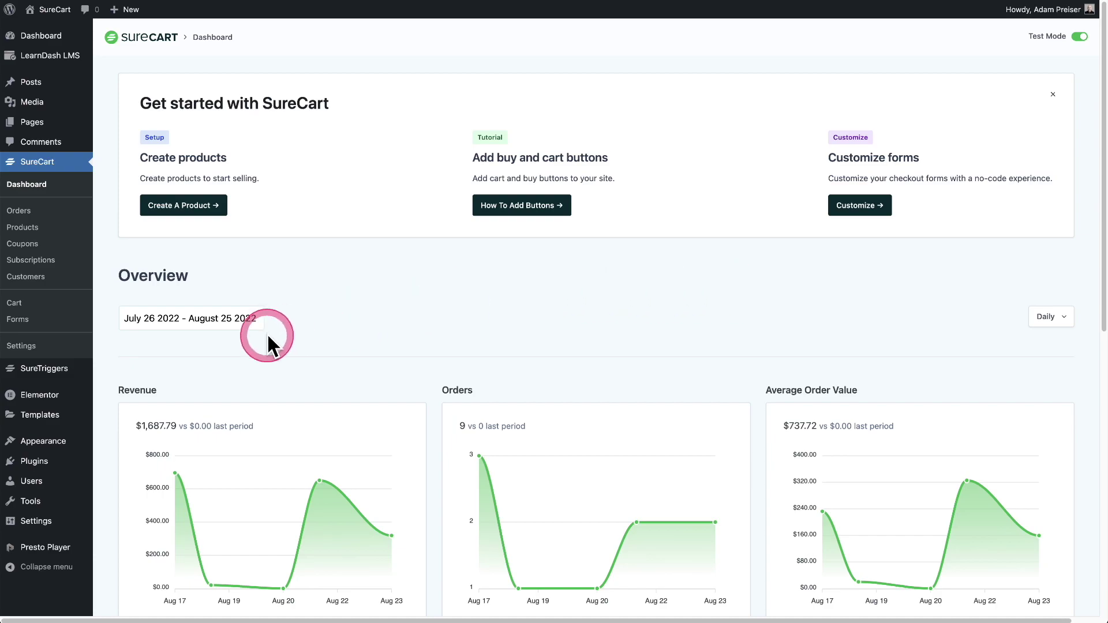
# Go to SureCart's Taxes settings and look over the store tax address and tax regions
pyautogui.click(33, 346)
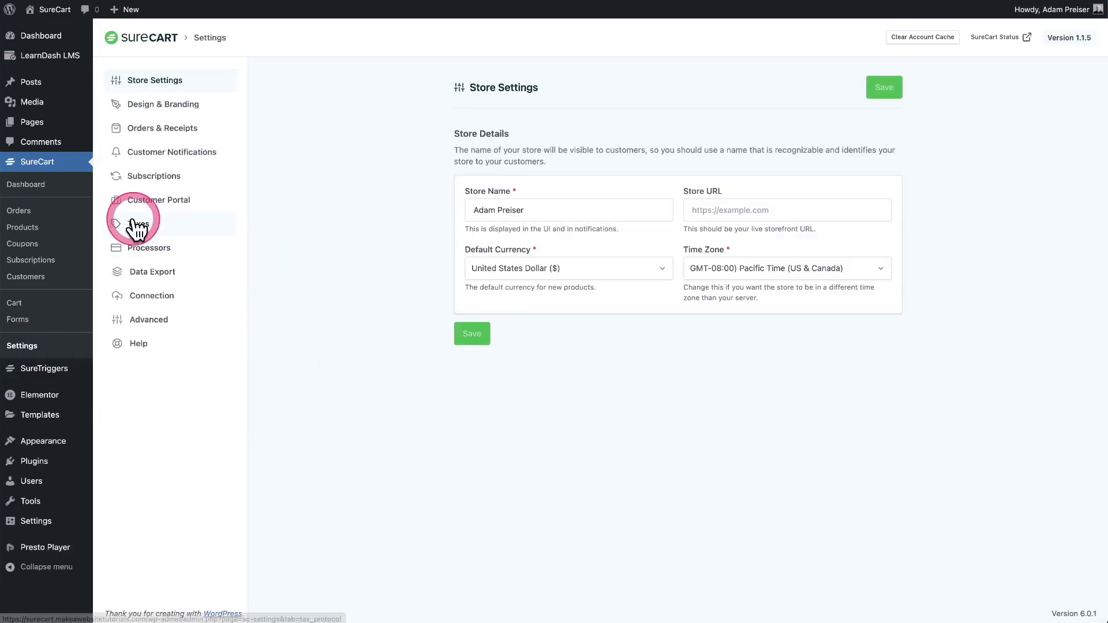
pyautogui.click(137, 226)
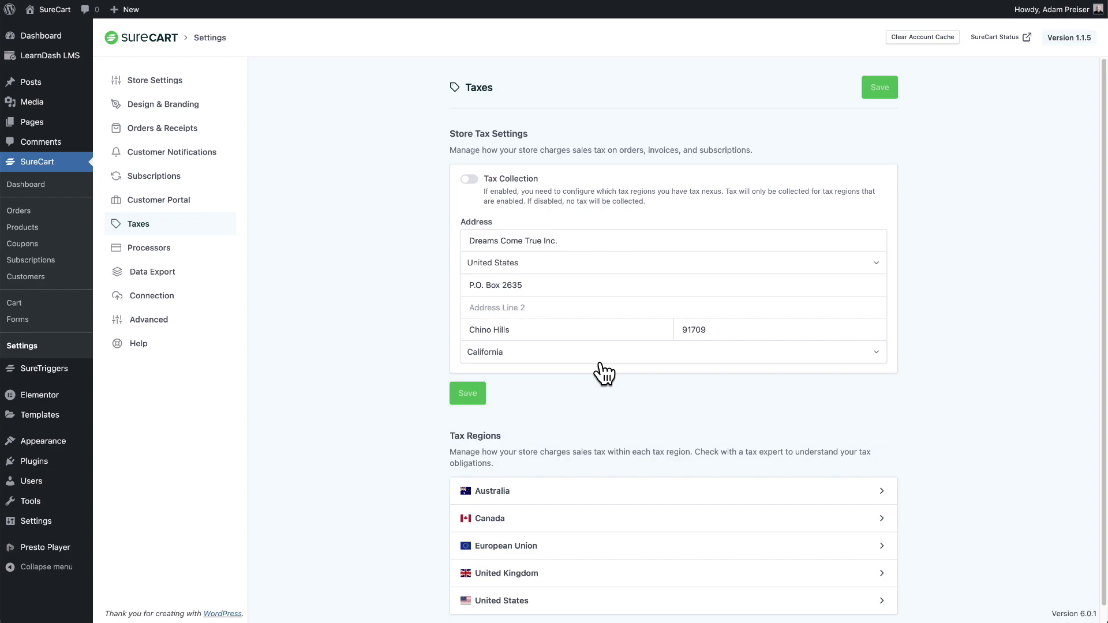
pyautogui.click(492, 298)
pyautogui.click(427, 280)
pyautogui.click(654, 263)
pyautogui.click(580, 371)
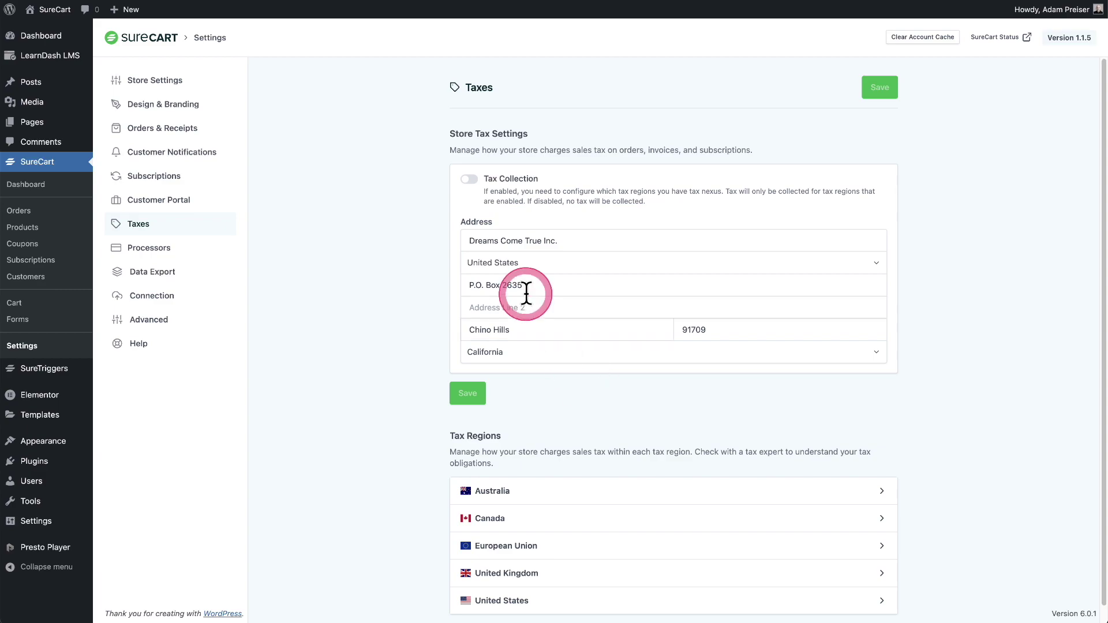
# Switch tax collection on and save, leaving VAT verification failure set to reject the order
pyautogui.click(469, 180)
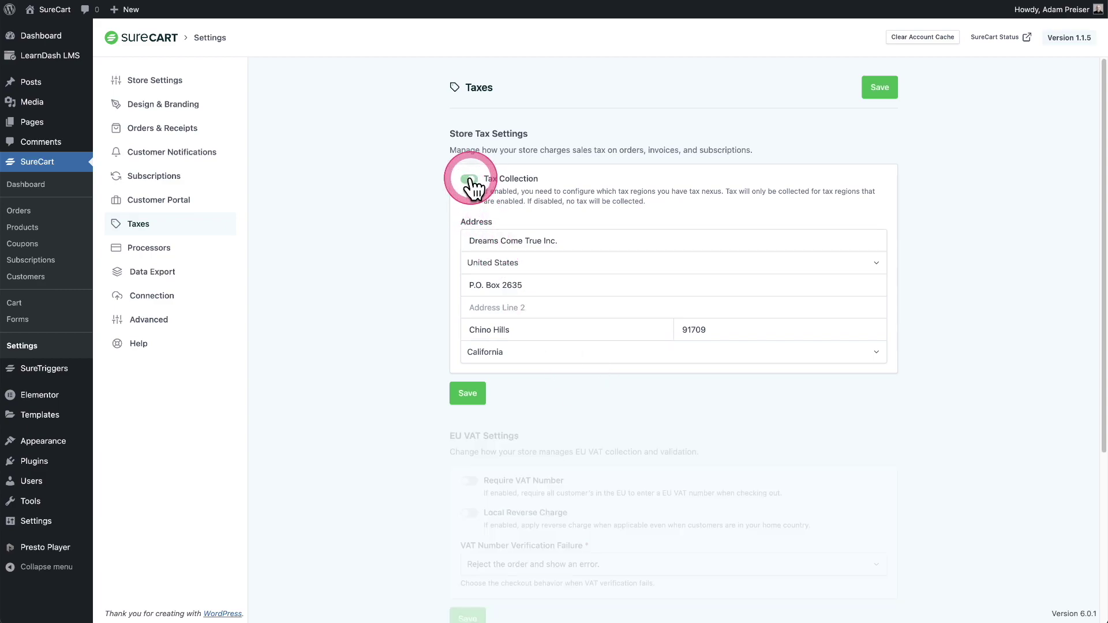
pyautogui.click(469, 395)
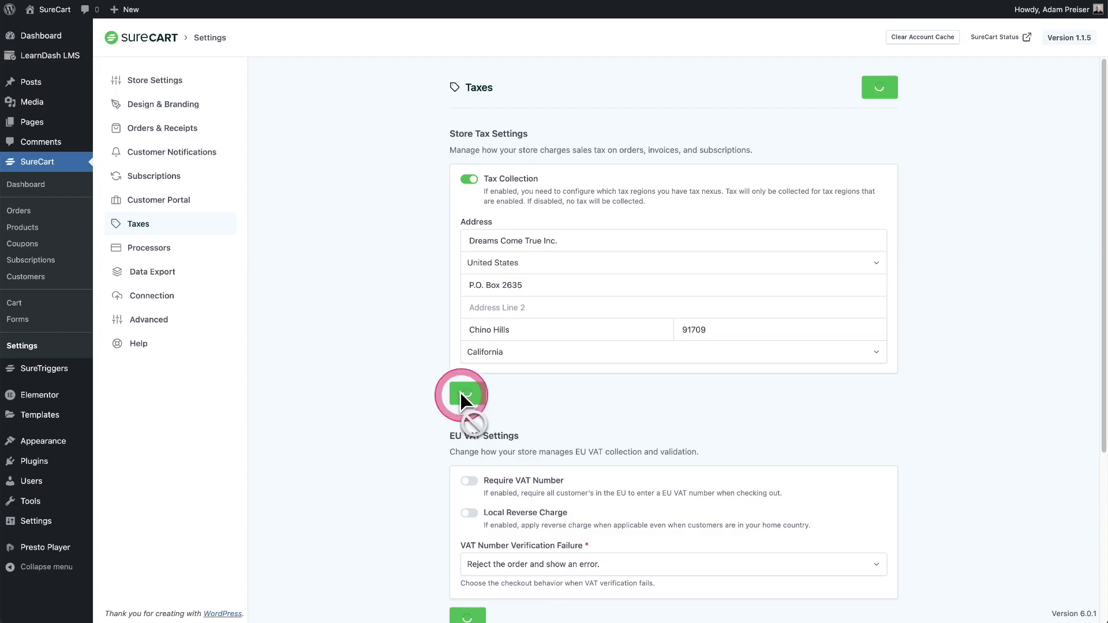
pyautogui.scroll(-1, 413, 392)
pyautogui.scroll(-4, 413, 392)
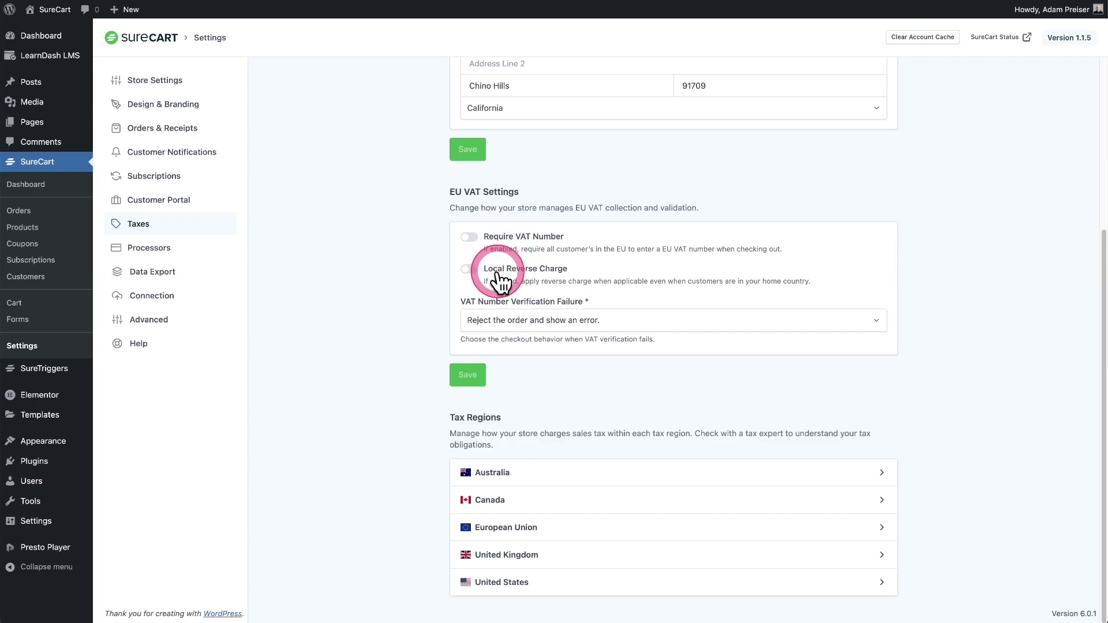
pyautogui.click(663, 325)
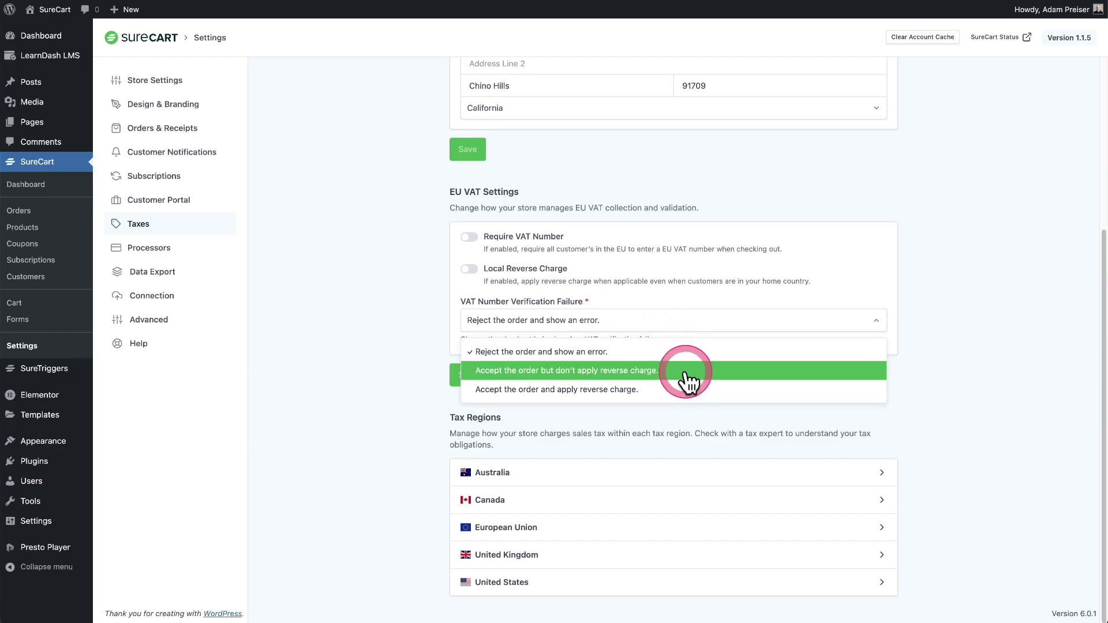
pyautogui.click(377, 306)
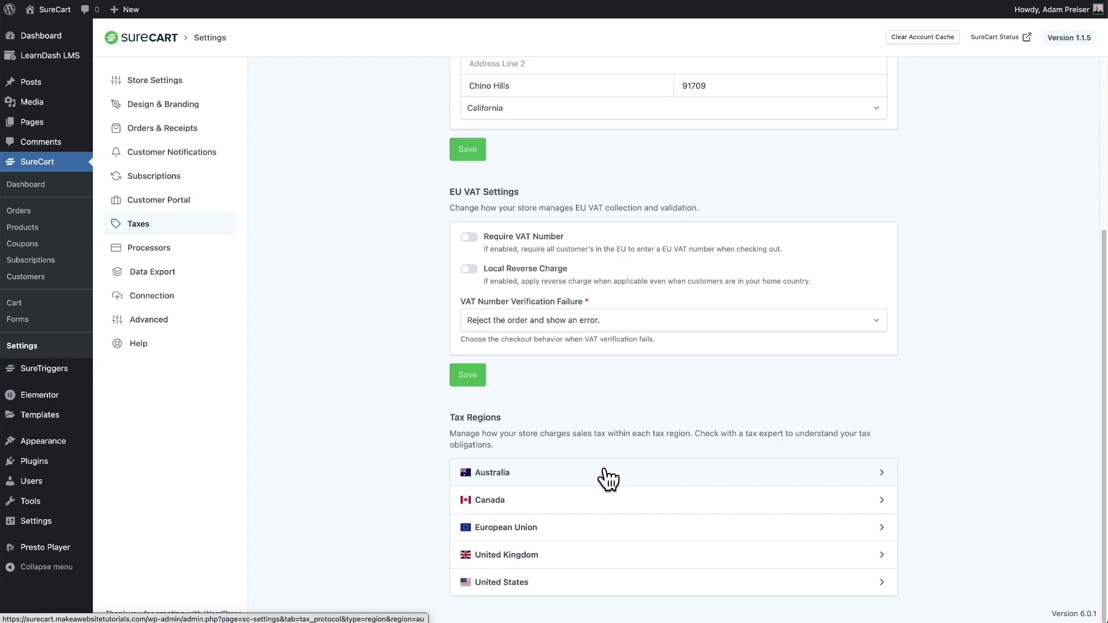
pyautogui.click(541, 586)
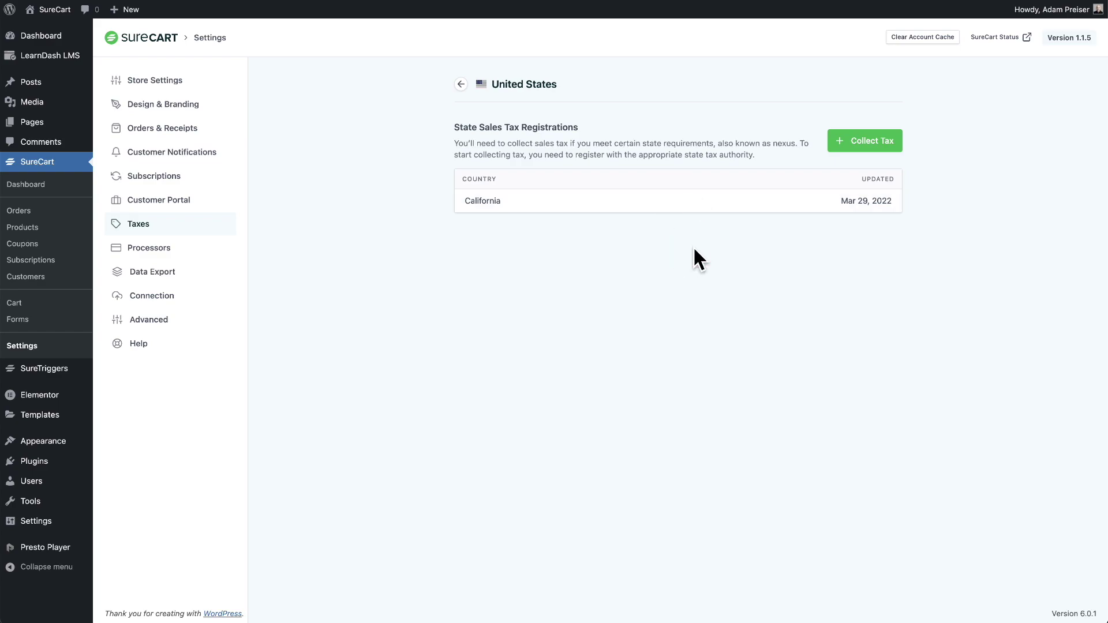
pyautogui.click(864, 141)
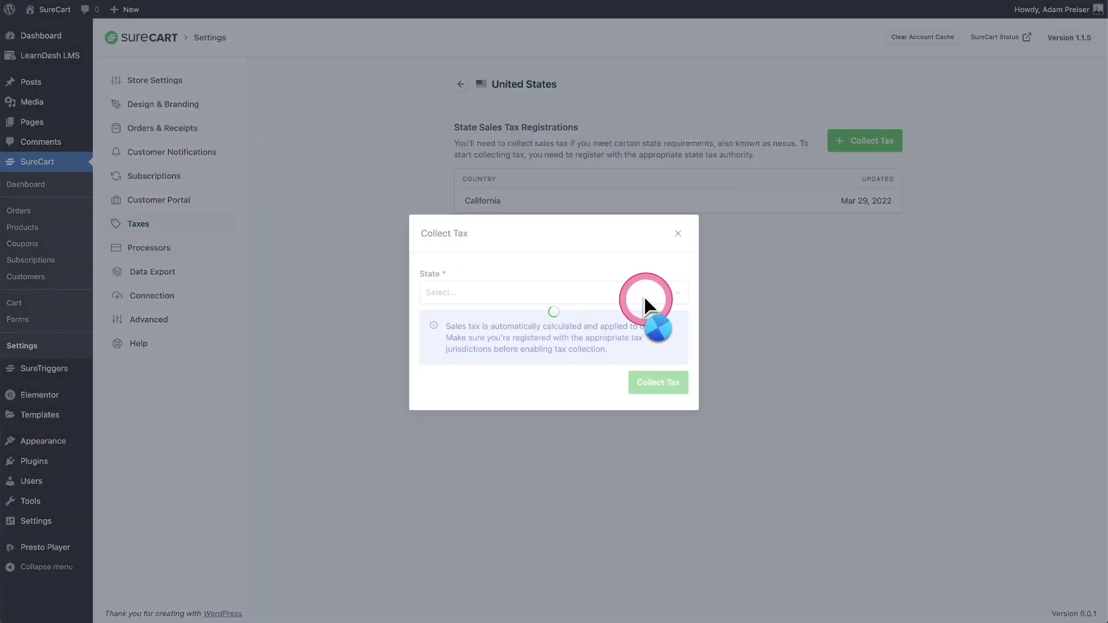
pyautogui.click(580, 298)
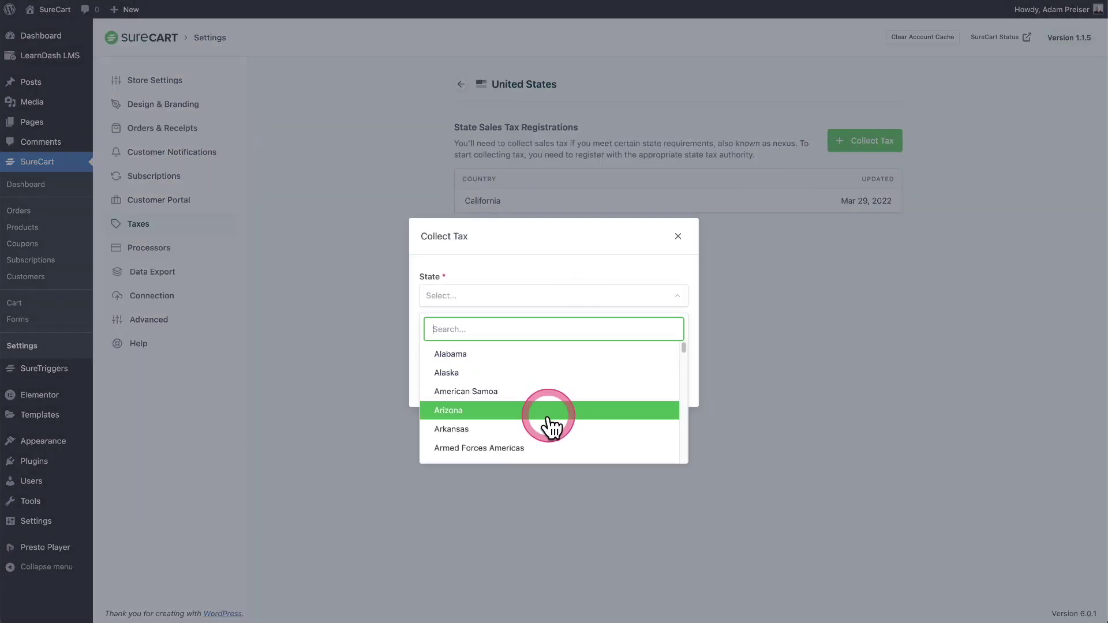
pyautogui.click(602, 247)
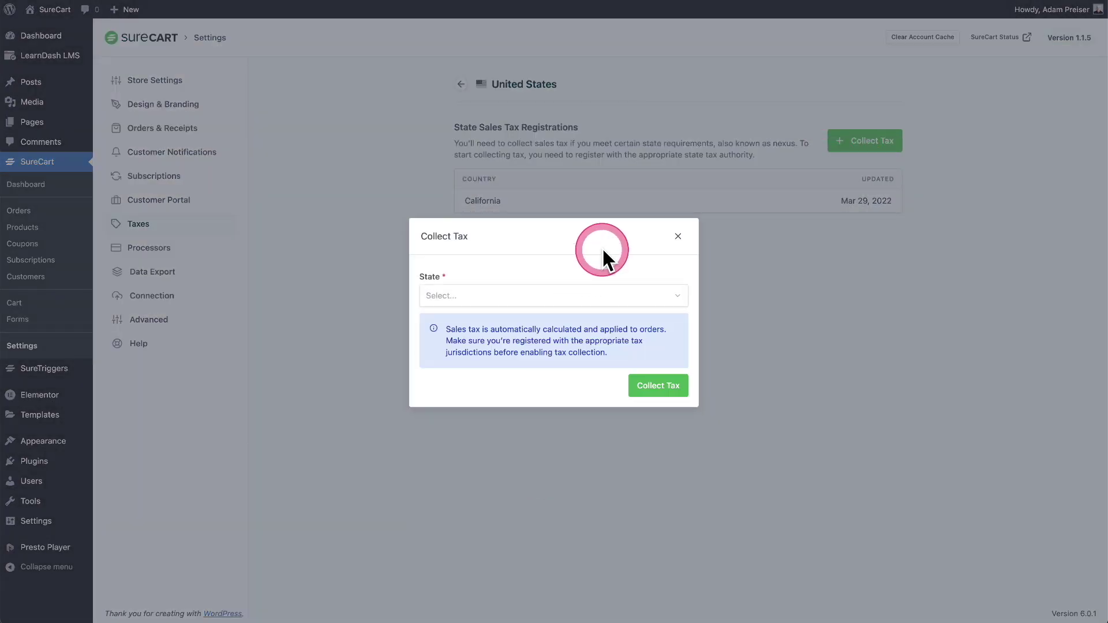
pyautogui.click(679, 237)
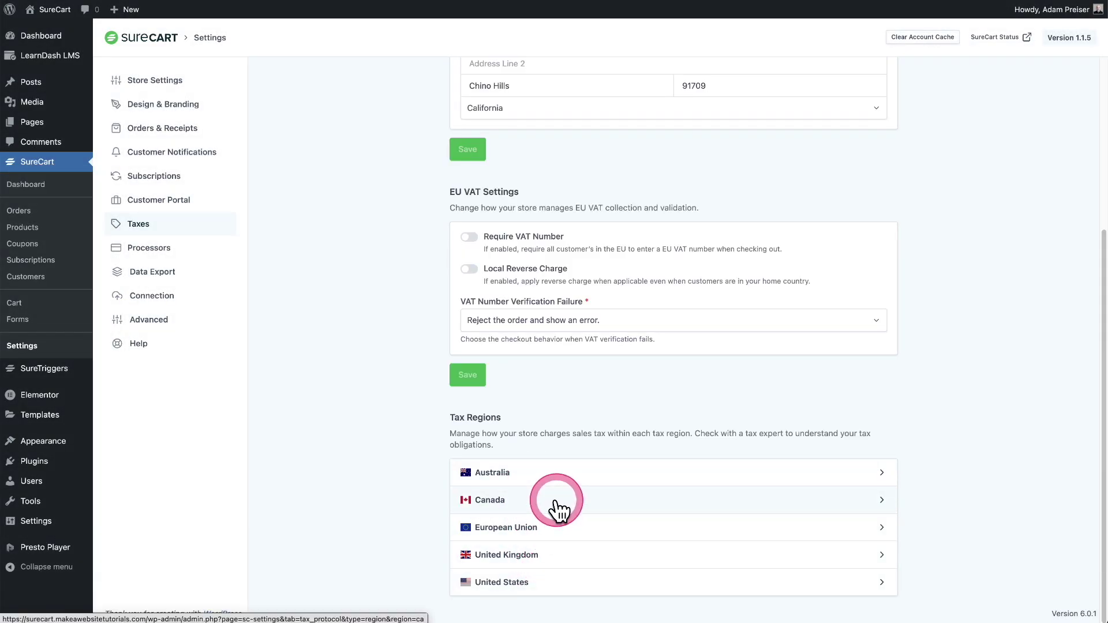
# Check the European Union tax region's VAT registration dialog and close it unchanged
pyautogui.click(568, 528)
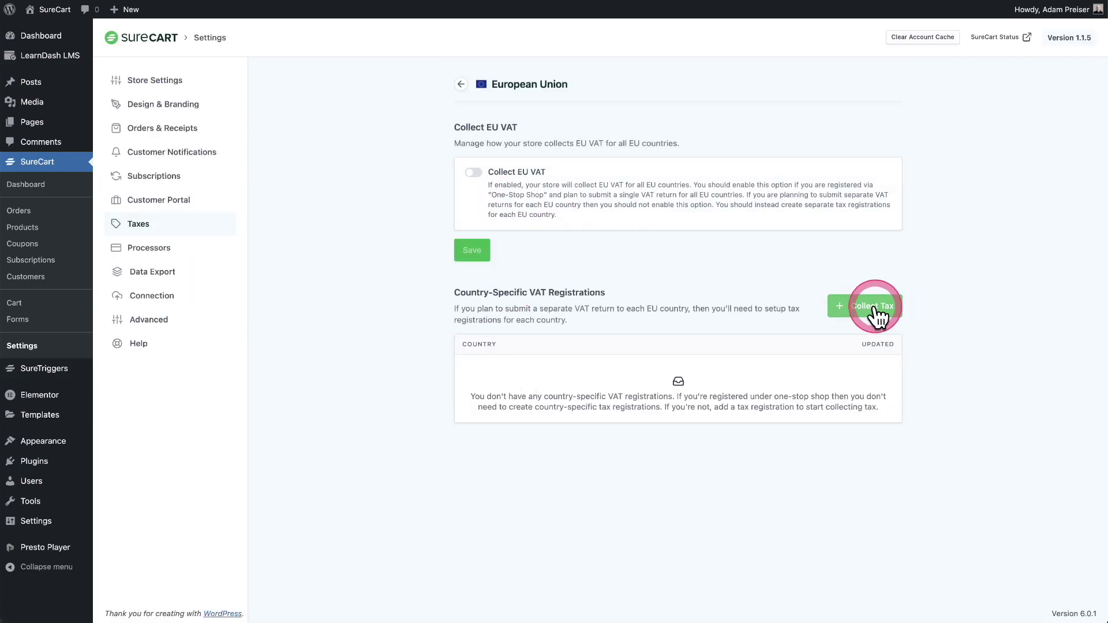
pyautogui.click(875, 312)
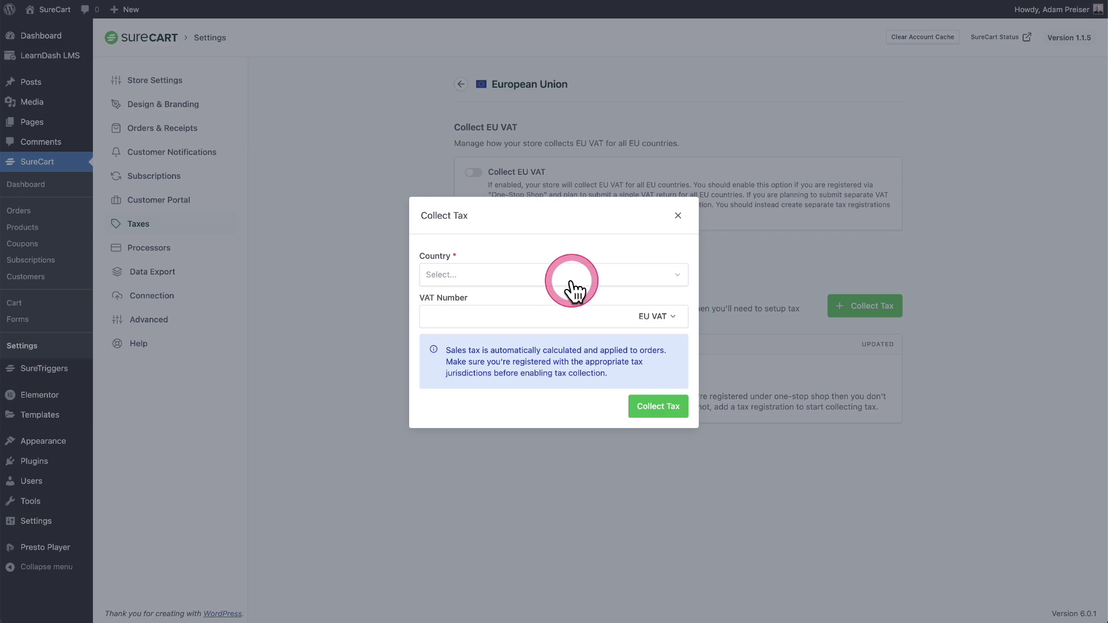
pyautogui.click(575, 274)
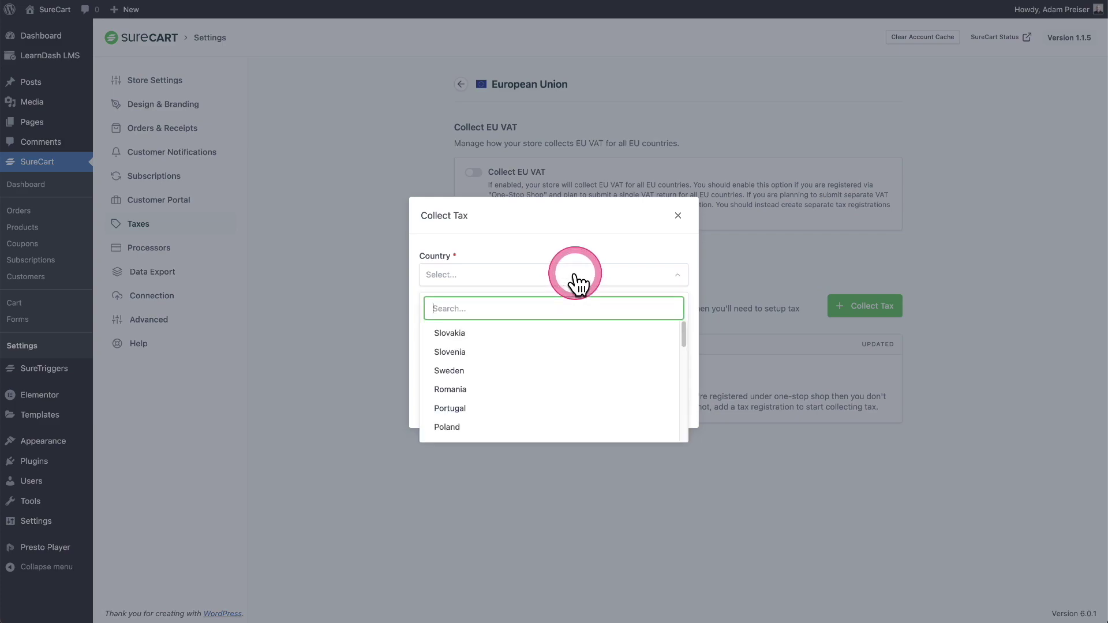
pyautogui.click(678, 216)
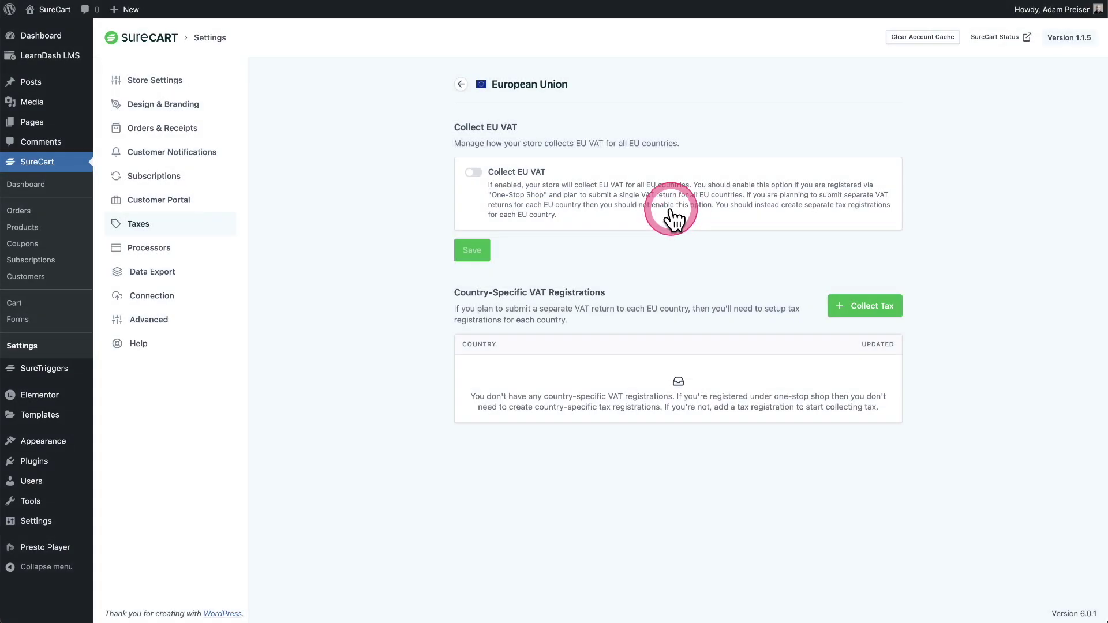
pyautogui.click(460, 85)
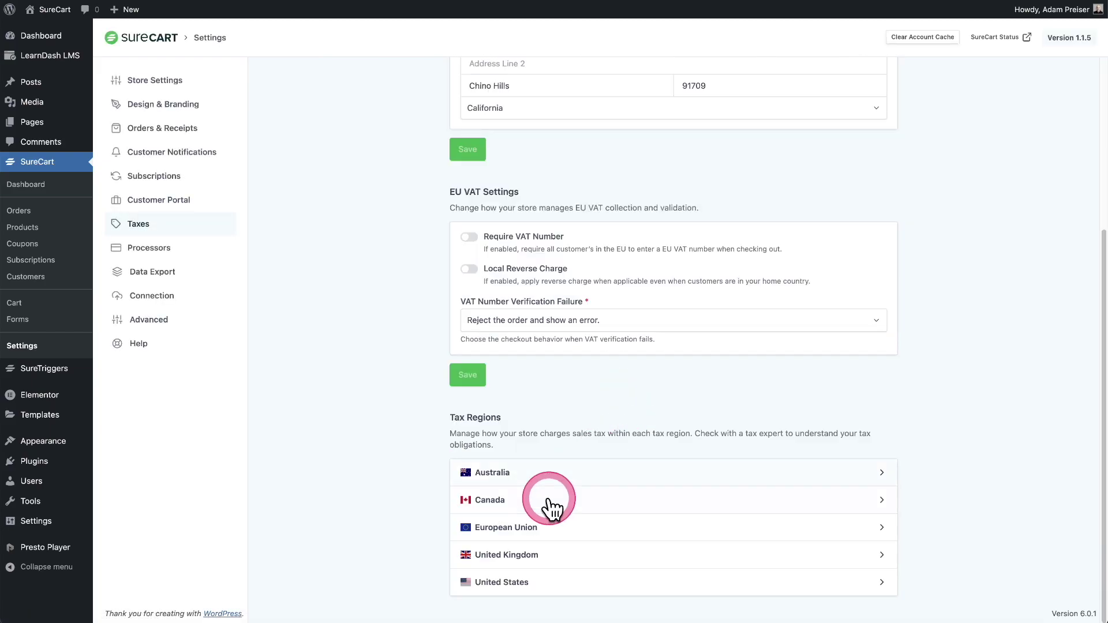
# Check the Canada region's provincial tax registration dialog, close it unchanged, and return to tax settings
pyautogui.click(536, 508)
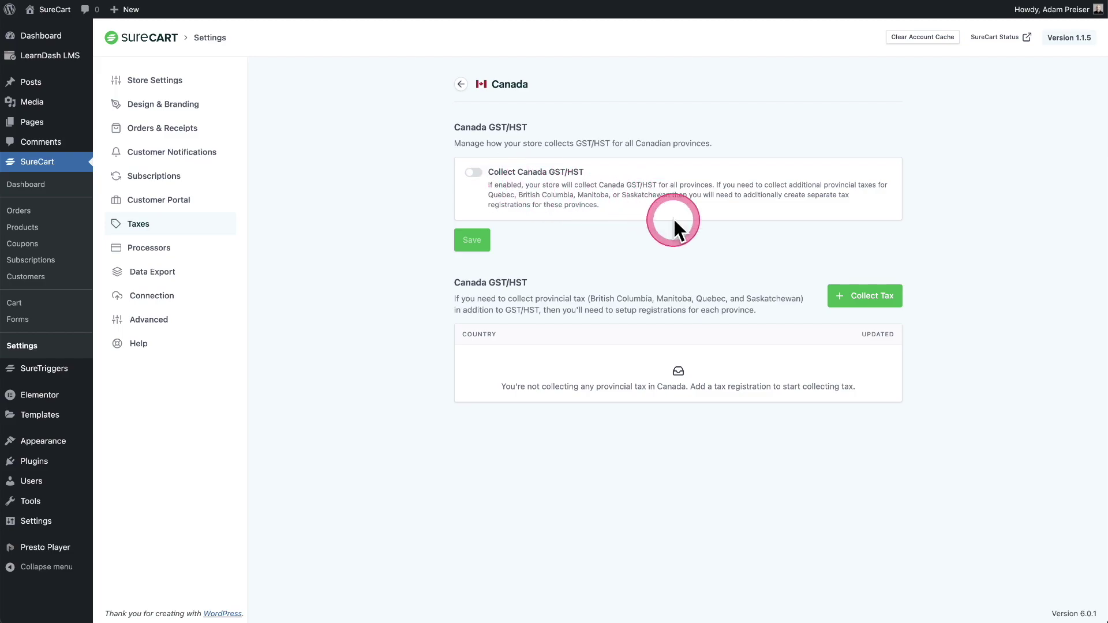
pyautogui.click(844, 297)
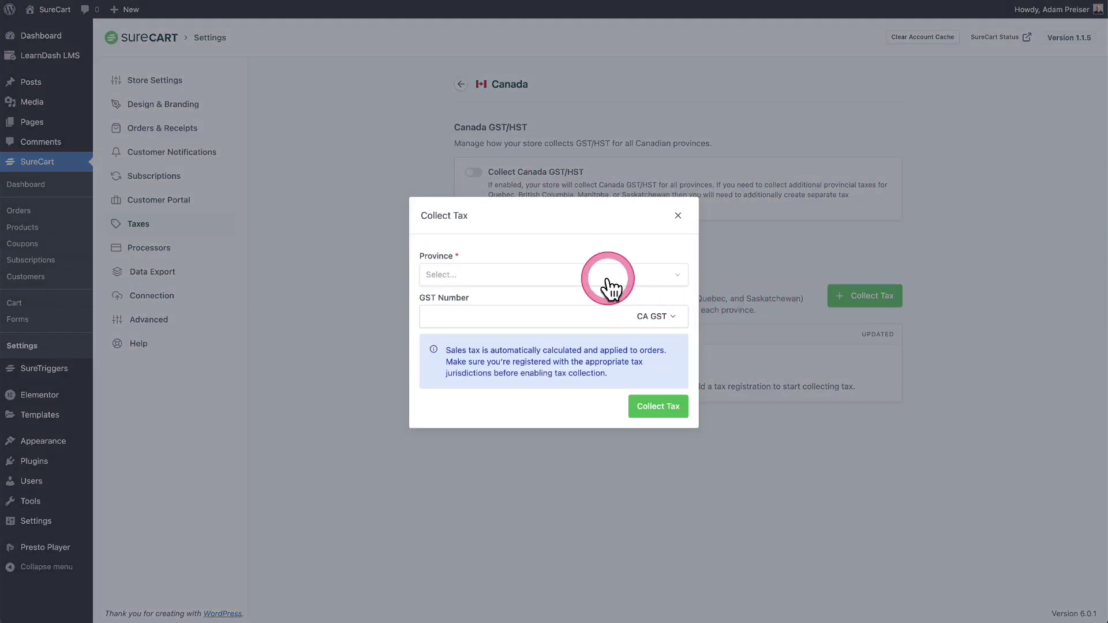
pyautogui.click(678, 215)
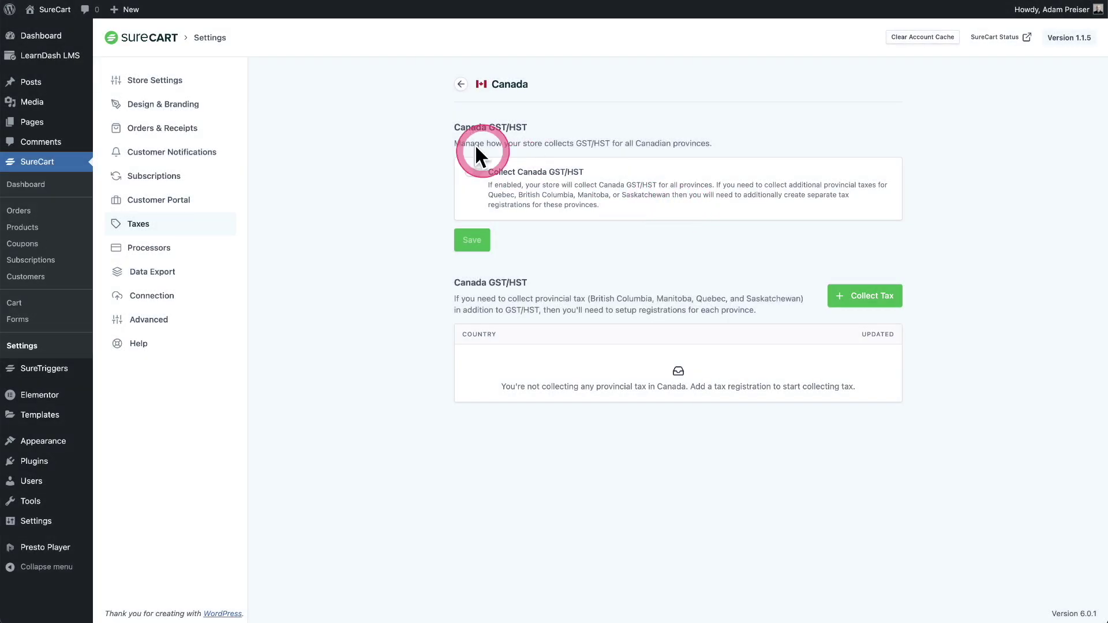
pyautogui.click(460, 84)
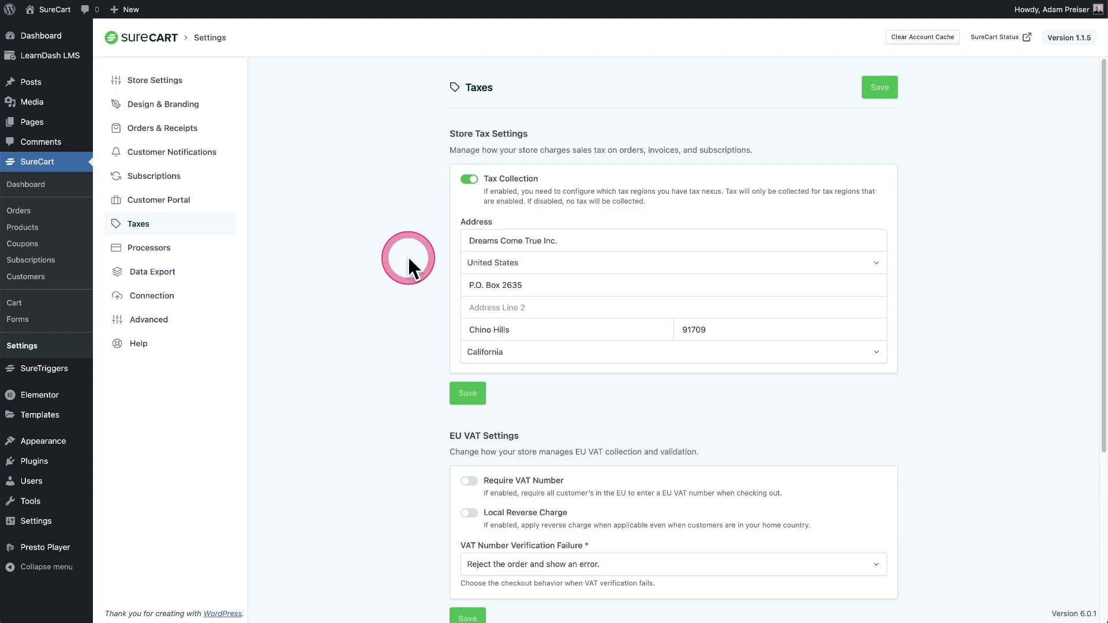
pyautogui.scroll(-5, 408, 255)
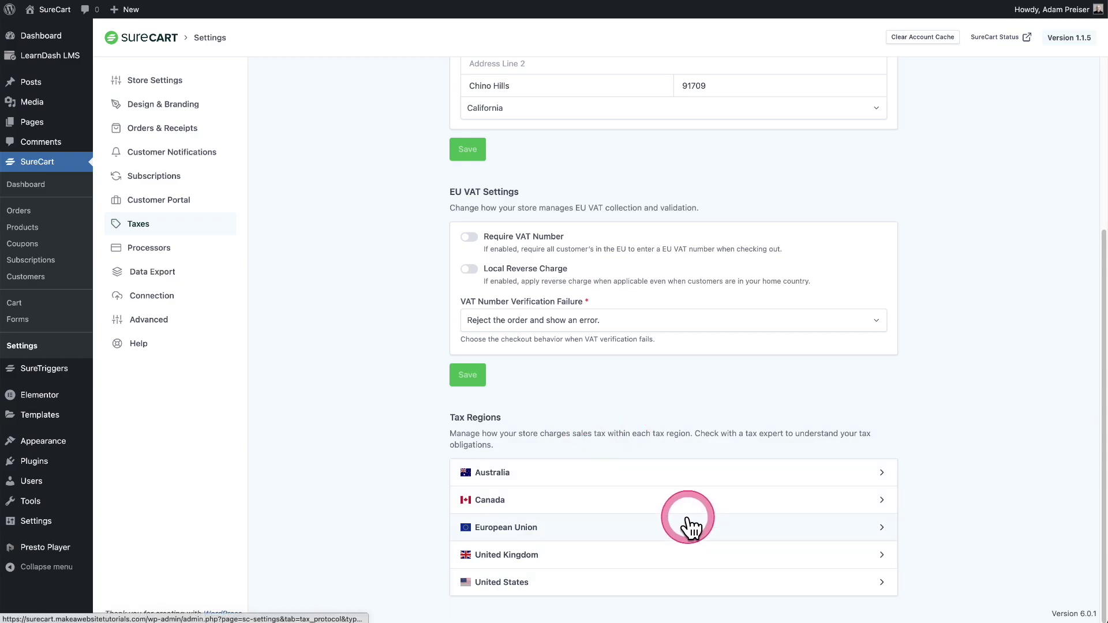
pyautogui.scroll(5, 400, 427)
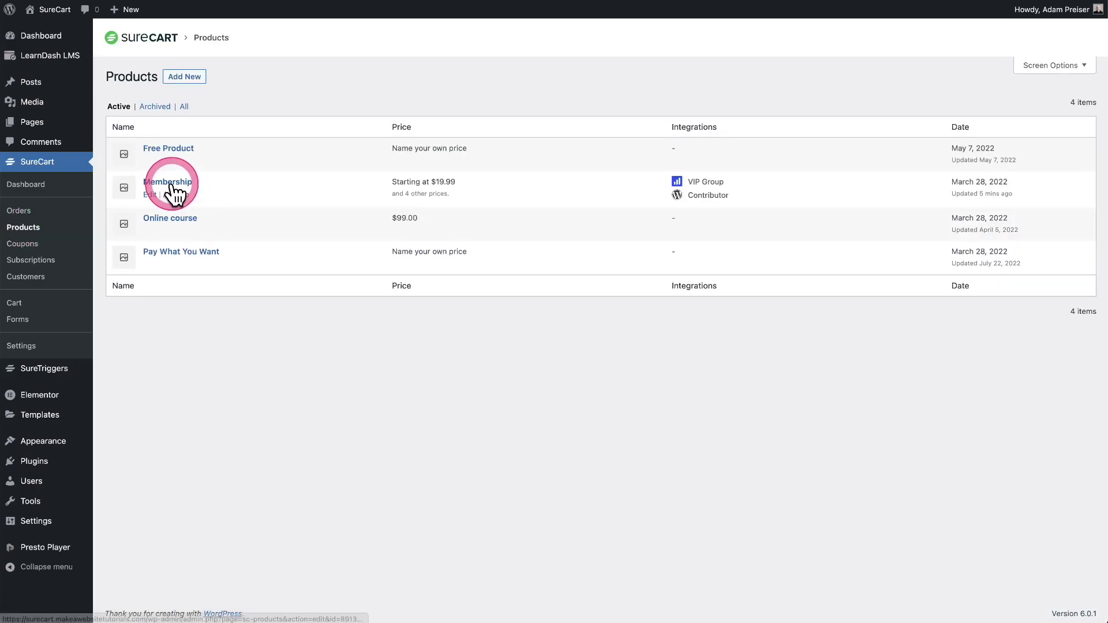
# Set the Membership product to charge tax and be a physical product, then save it
pyautogui.click(168, 182)
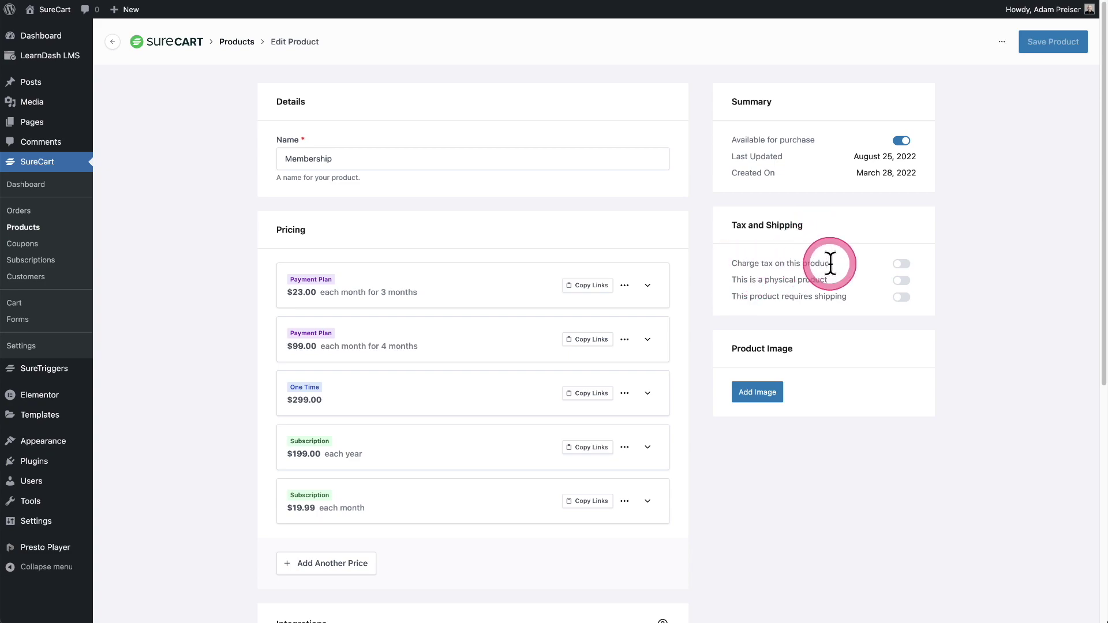
pyautogui.click(897, 265)
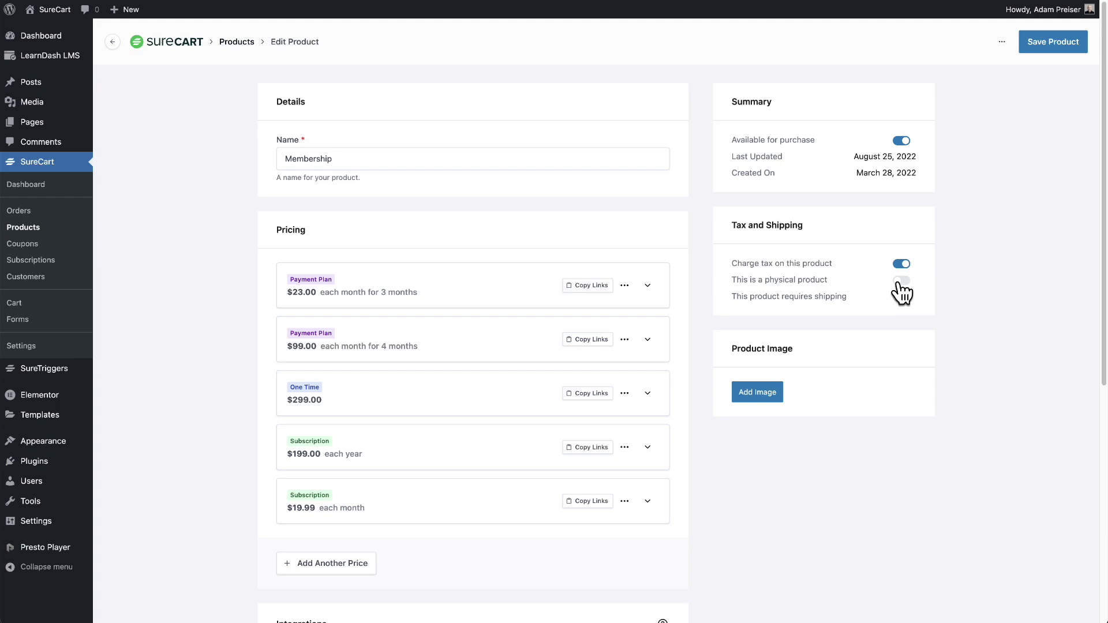
pyautogui.click(898, 282)
pyautogui.click(1047, 49)
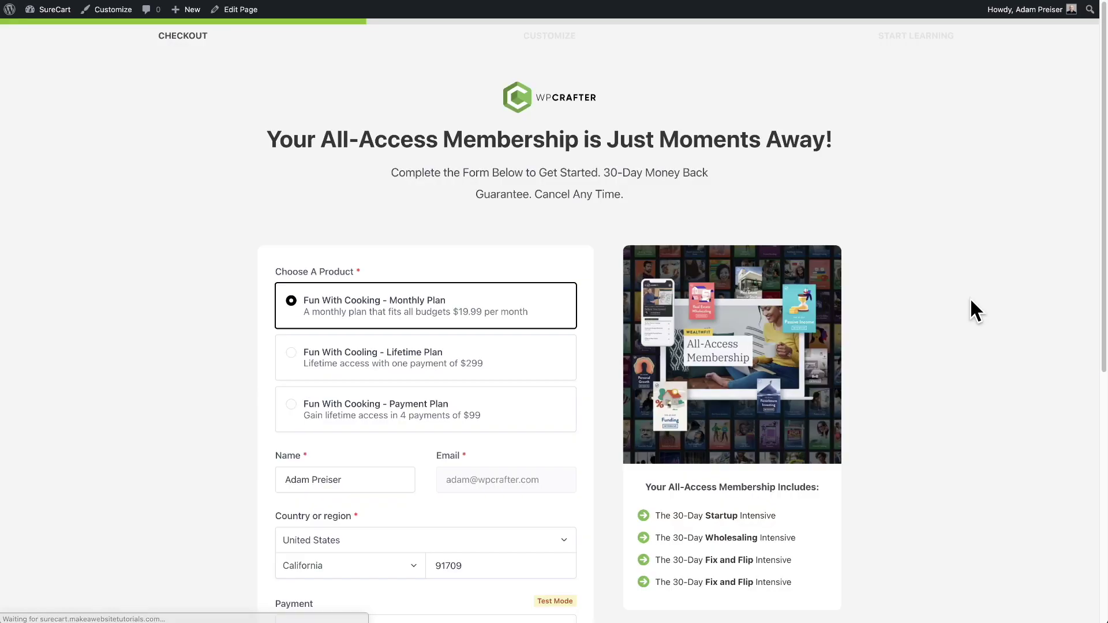
# On the checkout page, expand the order summary to see the tax charged
pyautogui.click(955, 306)
pyautogui.scroll(-2, 954, 307)
pyautogui.scroll(-2, 954, 307)
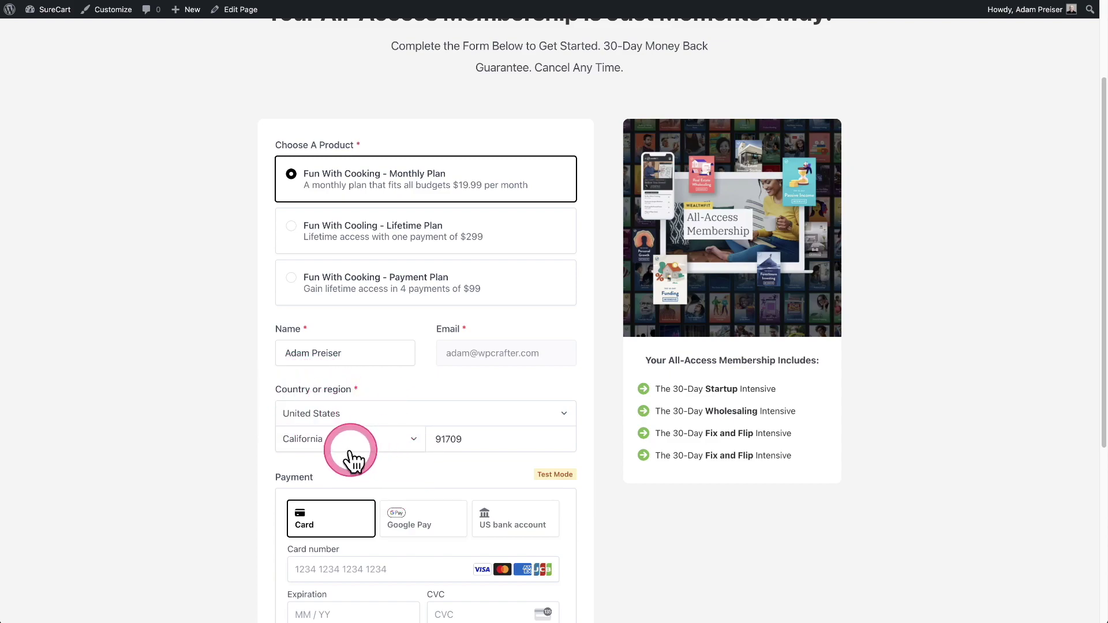
pyautogui.scroll(-5, 489, 439)
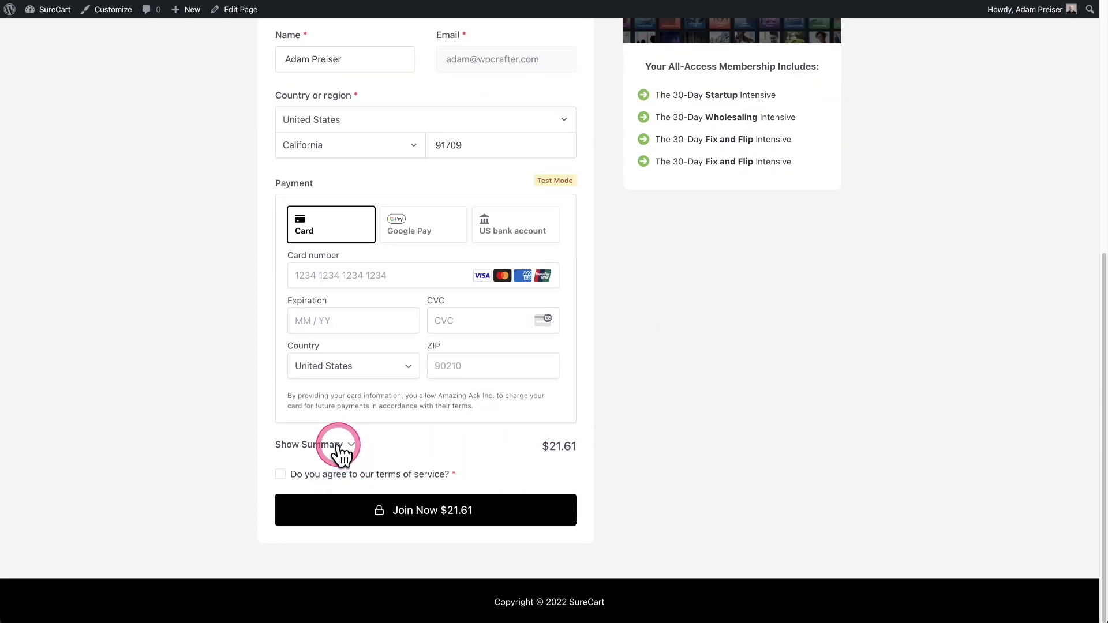
pyautogui.click(334, 446)
pyautogui.scroll(-3, 435, 455)
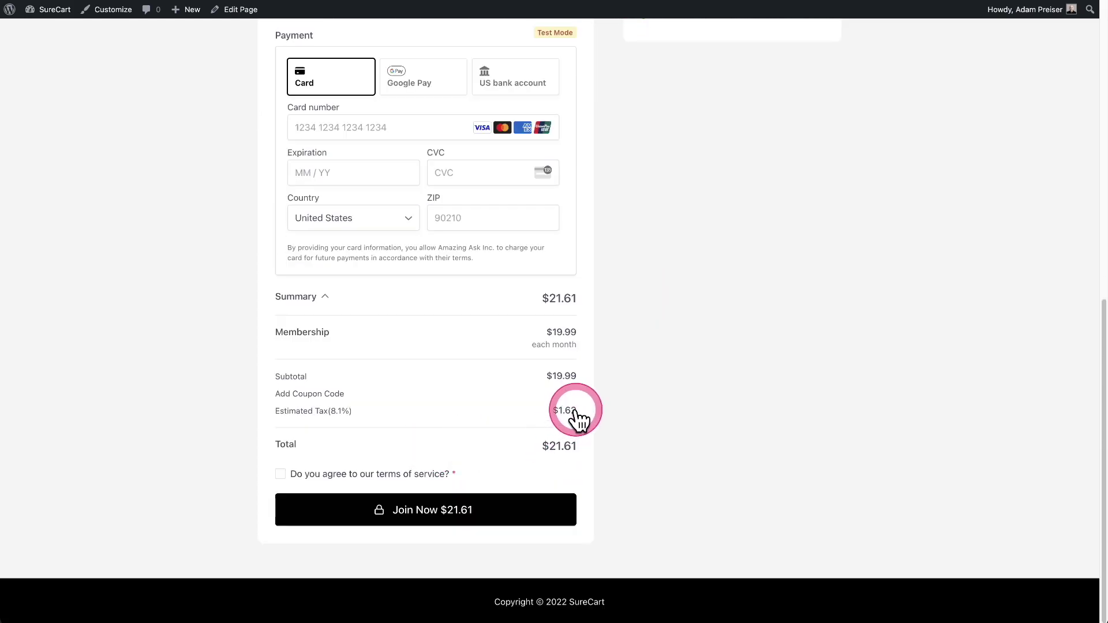
pyautogui.scroll(10, 456, 439)
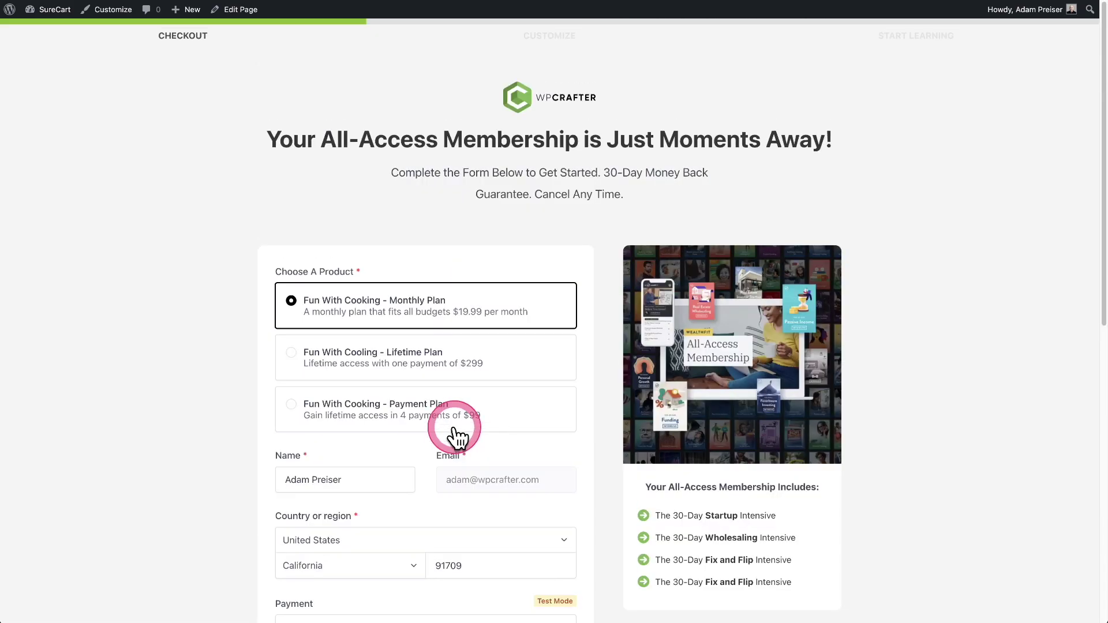
pyautogui.scroll(-2, 453, 519)
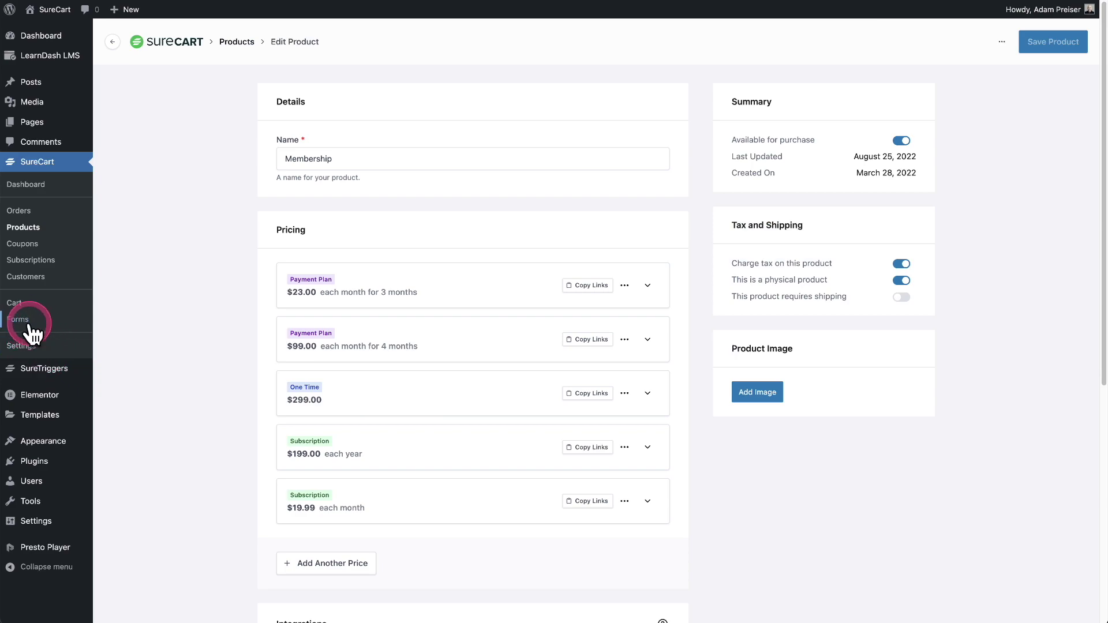
# Open the Fun With Cooking checkout form in the block editor and select its payment section
pyautogui.click(29, 323)
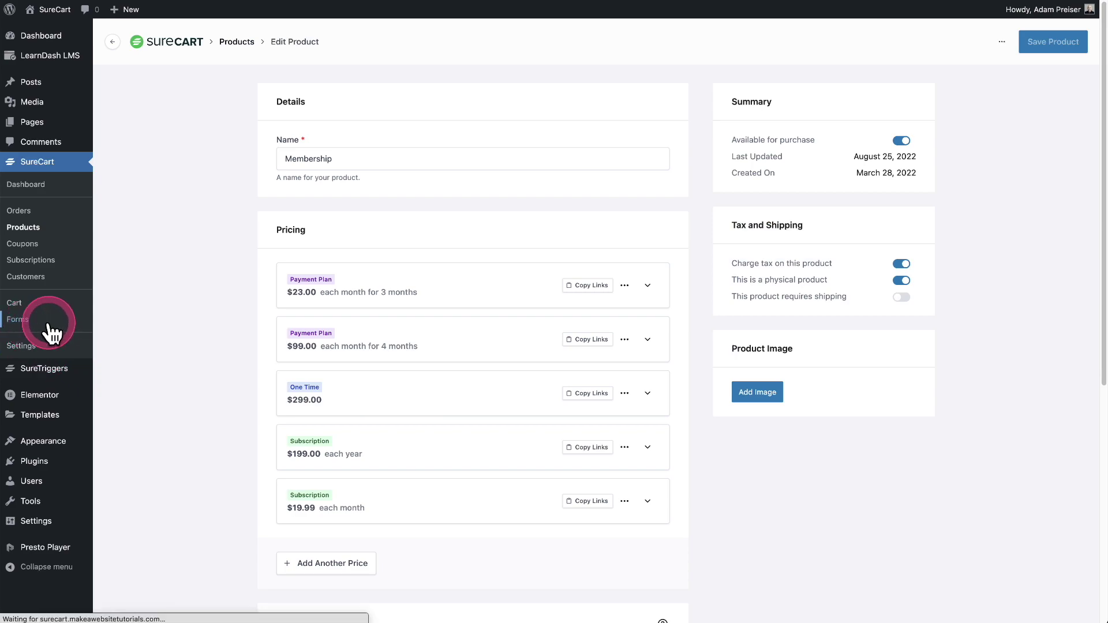
pyautogui.click(179, 306)
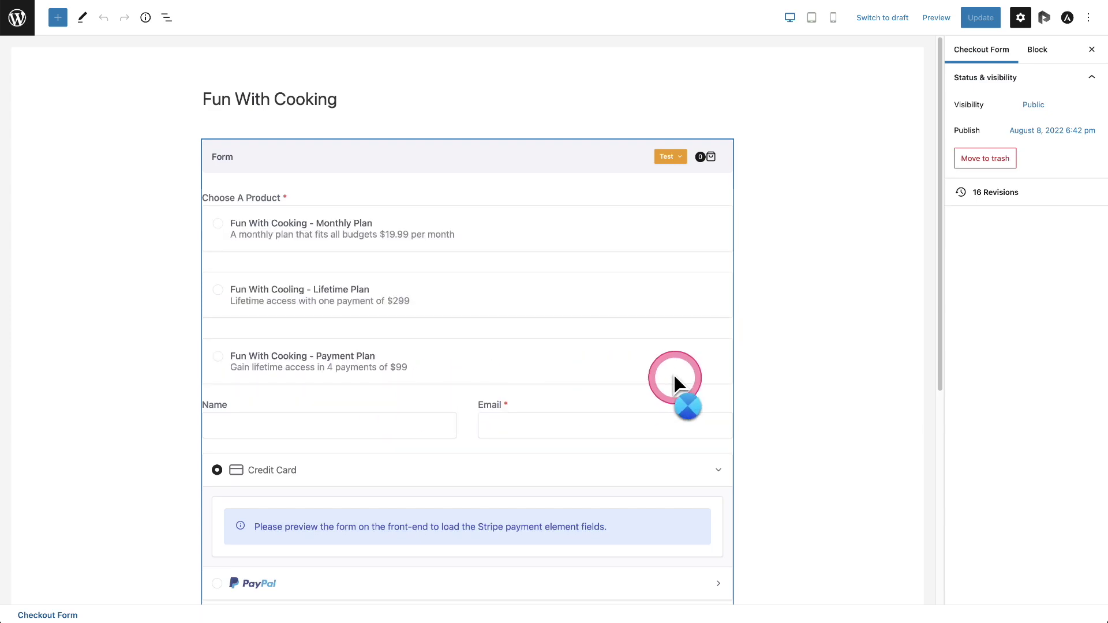
pyautogui.scroll(-5, 784, 369)
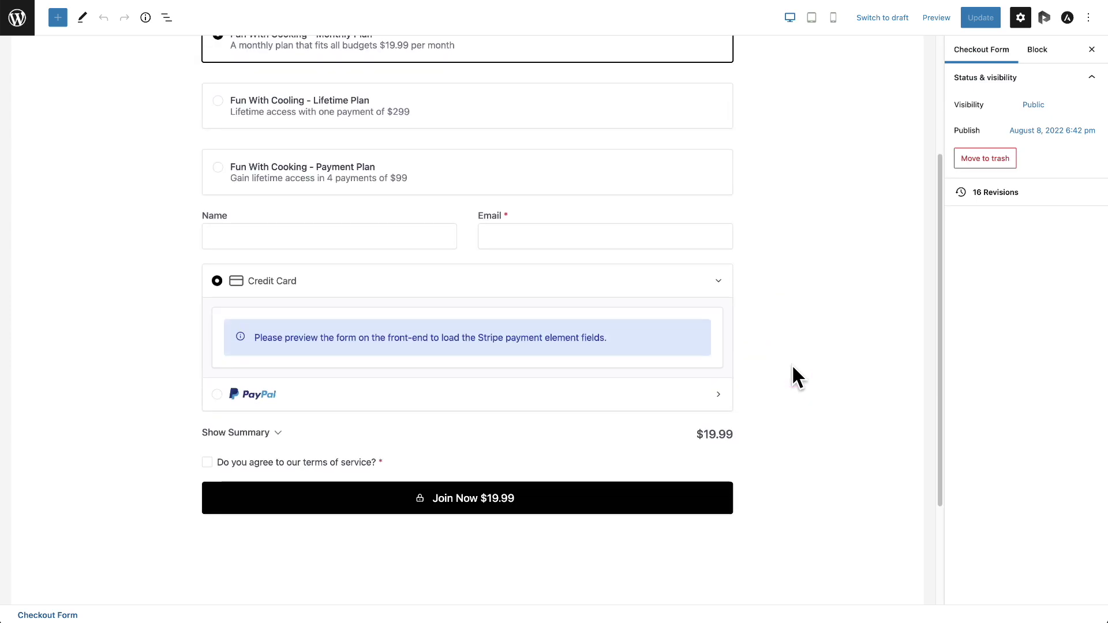
pyautogui.click(792, 367)
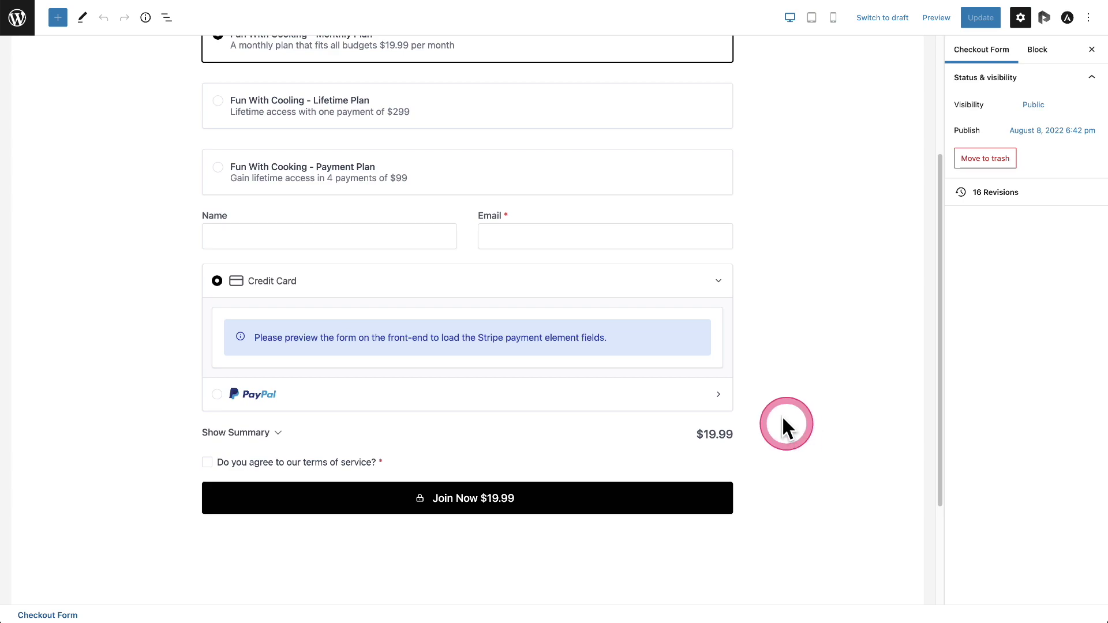
pyautogui.click(531, 296)
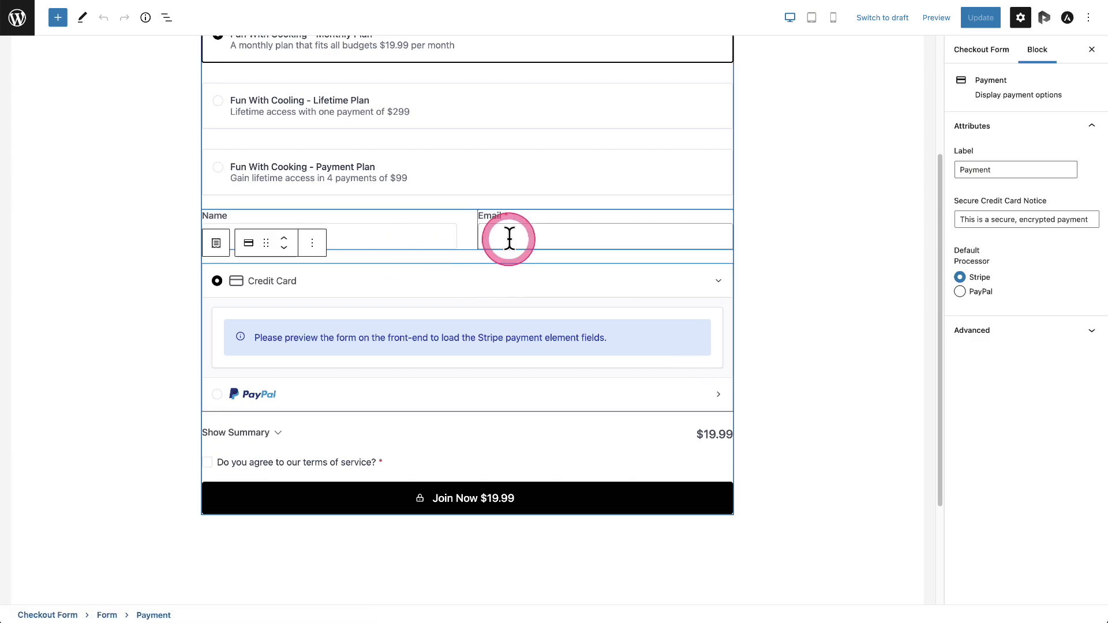
# Insert a Shipping Address block from the SureCart blocks into the checkout form
pyautogui.click(58, 17)
pyautogui.click(91, 80)
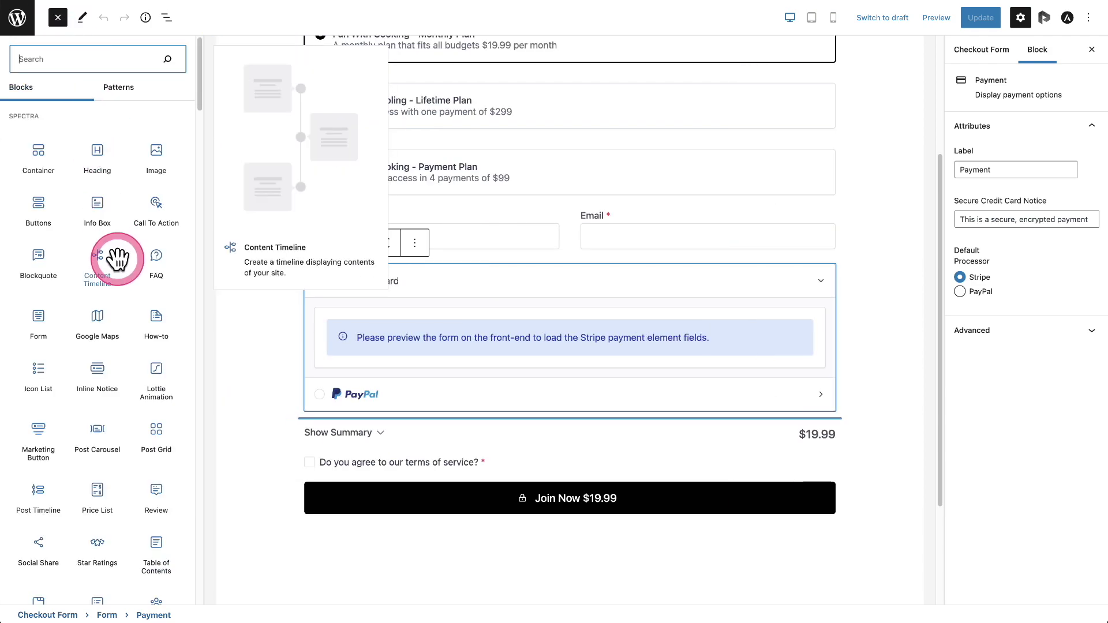
pyautogui.scroll(-15, 111, 258)
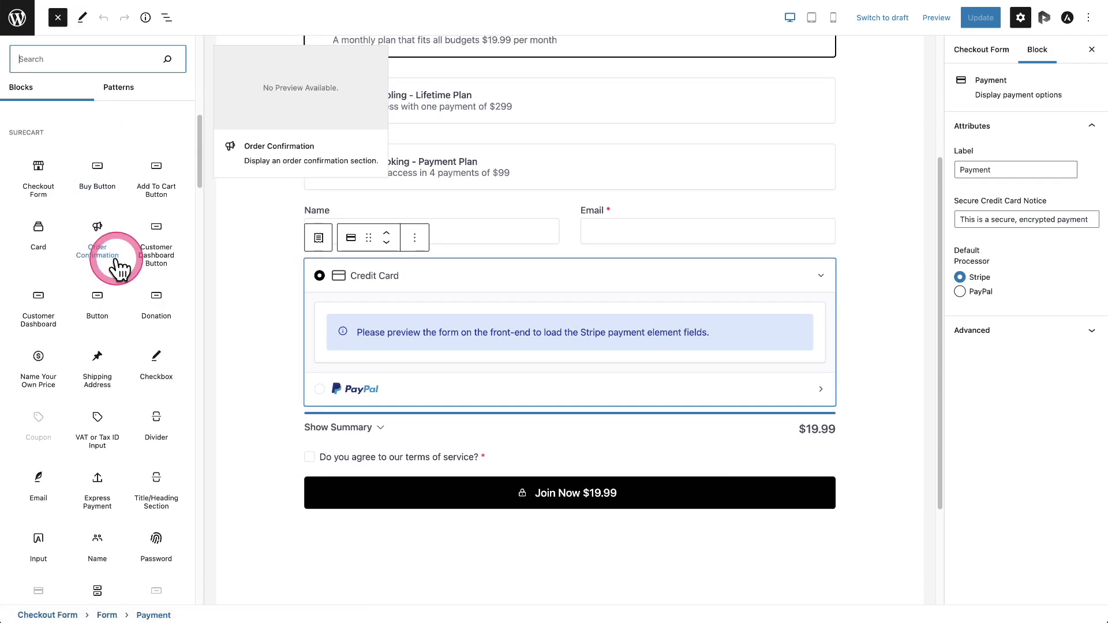
pyautogui.scroll(-1, 117, 390)
pyautogui.click(113, 382)
pyautogui.click(99, 336)
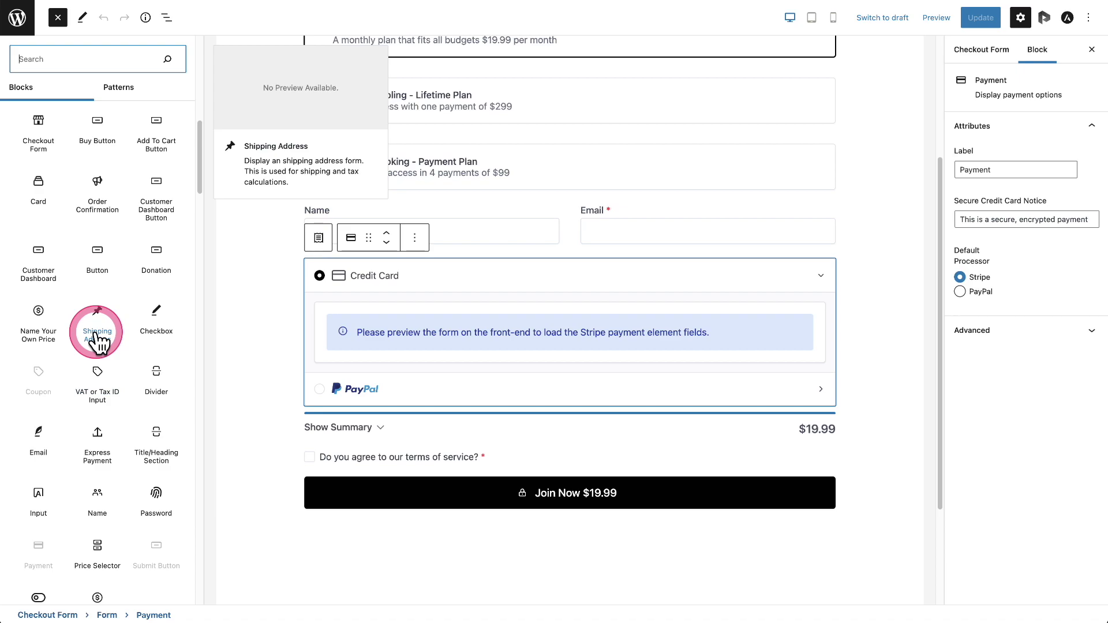
pyautogui.click(105, 395)
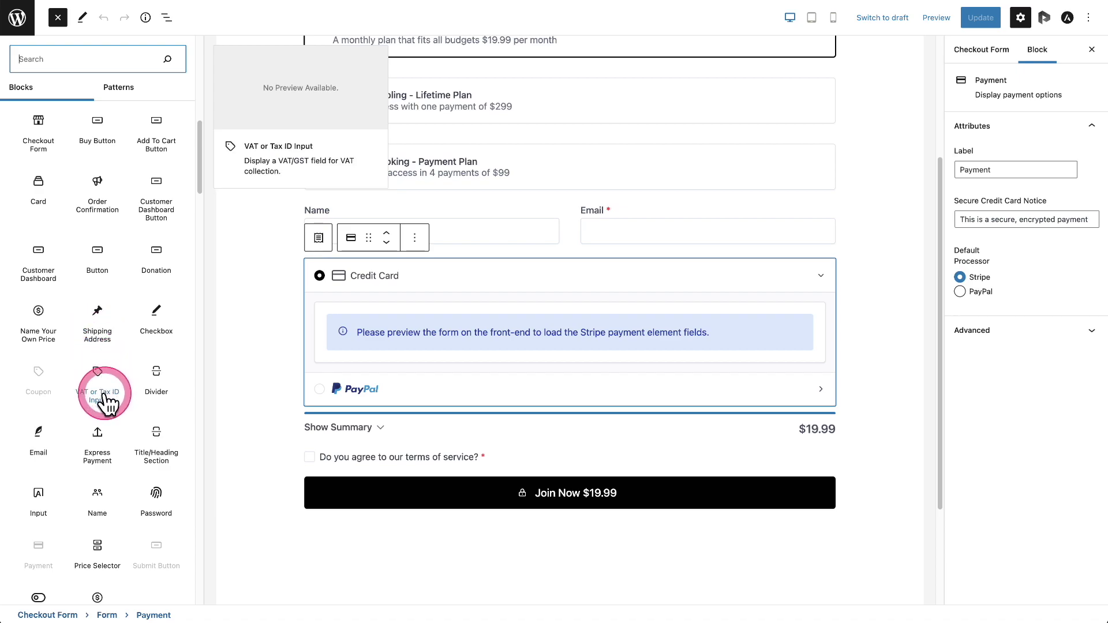
pyautogui.click(100, 336)
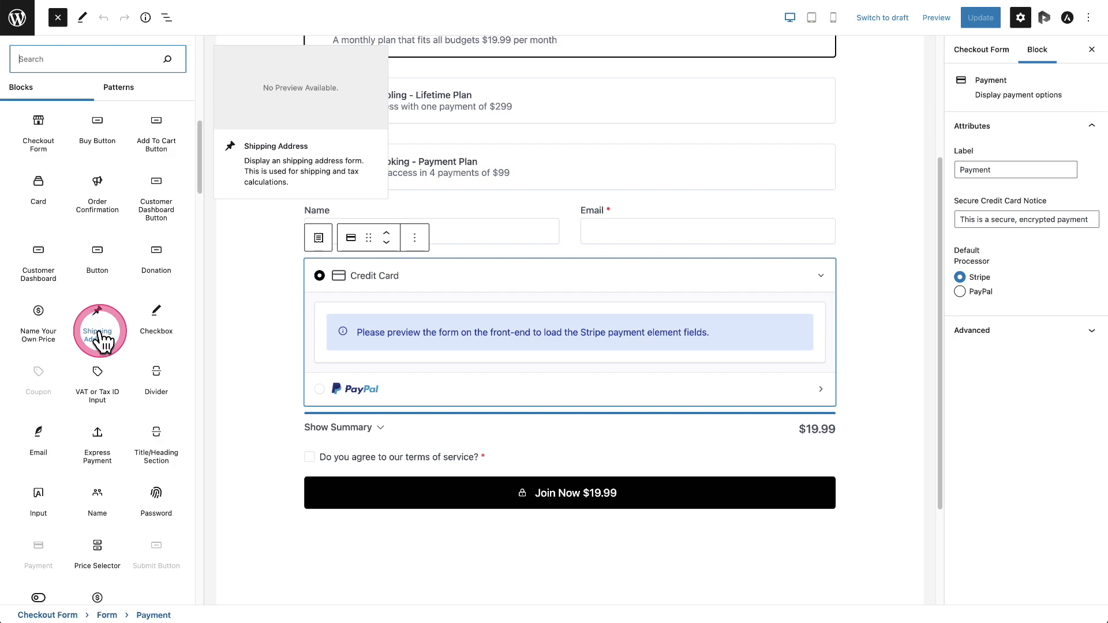
pyautogui.click(99, 333)
# Move the Shipping Address block up above the credit card and PayPal payment options
pyautogui.click(389, 401)
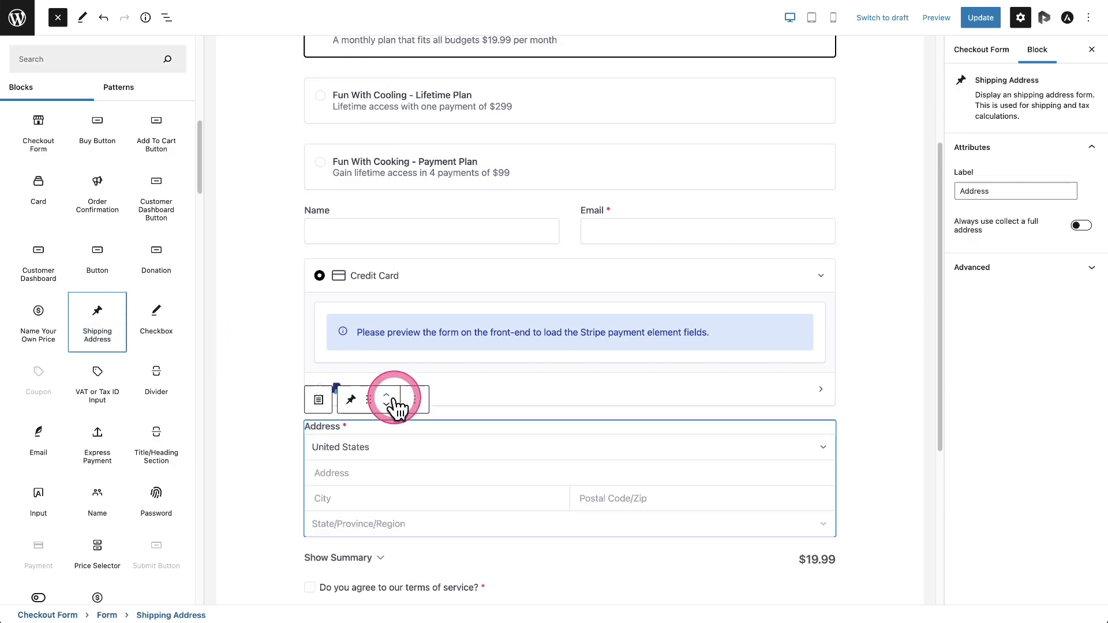
pyautogui.click(388, 401)
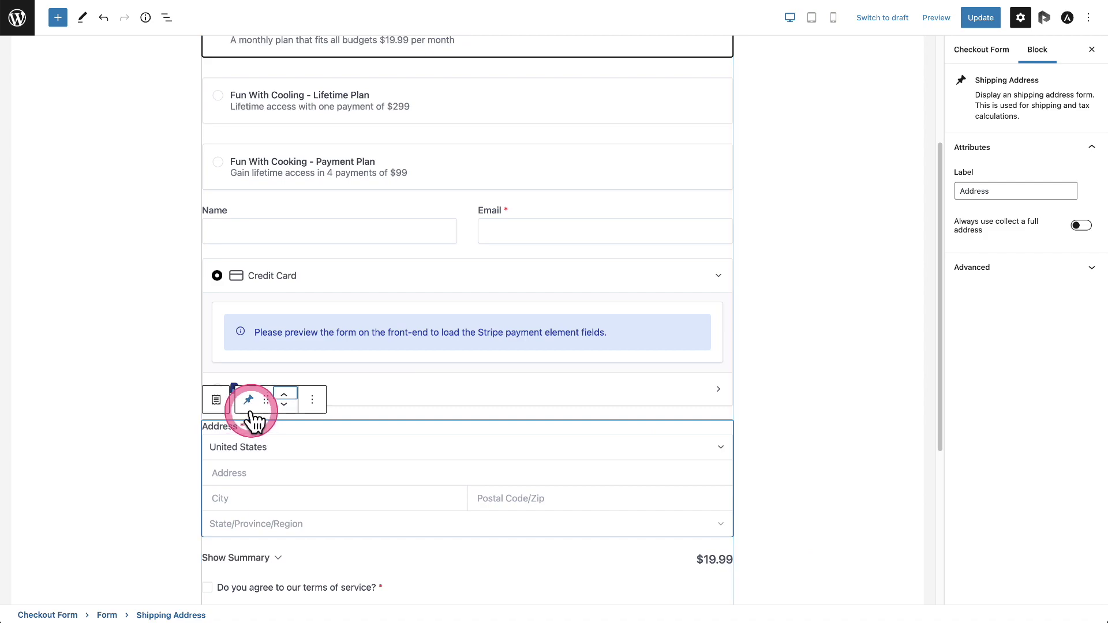
pyautogui.click(280, 395)
pyautogui.scroll(-1, 512, 411)
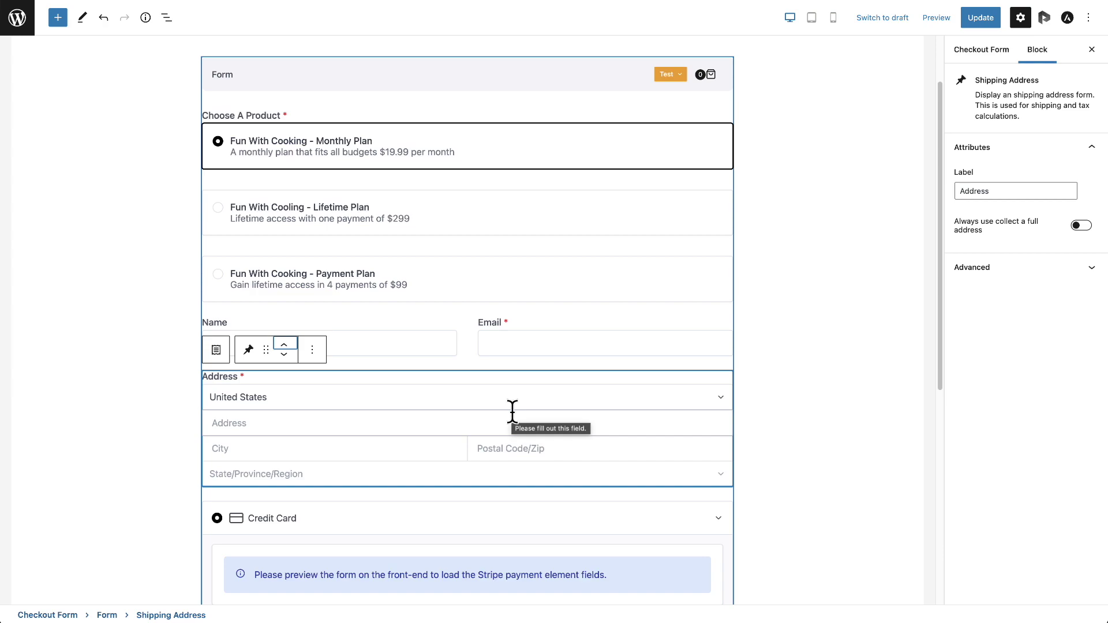
# Enable 'Always collect a full address' and the Name or Company Name field, then update the form
pyautogui.click(1077, 230)
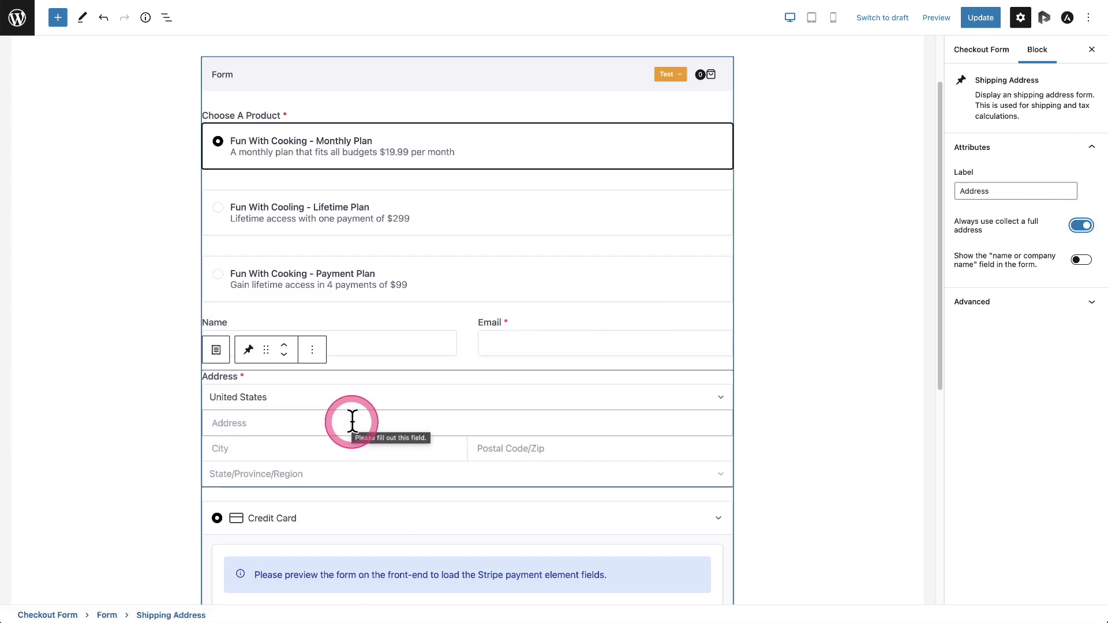
pyautogui.click(425, 398)
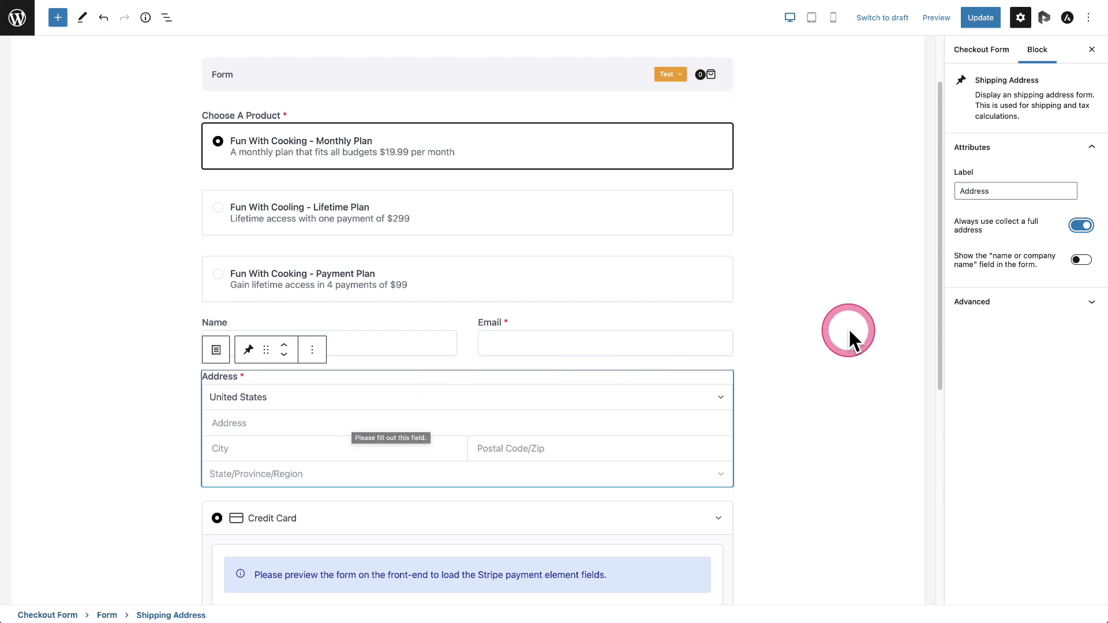
pyautogui.click(1081, 261)
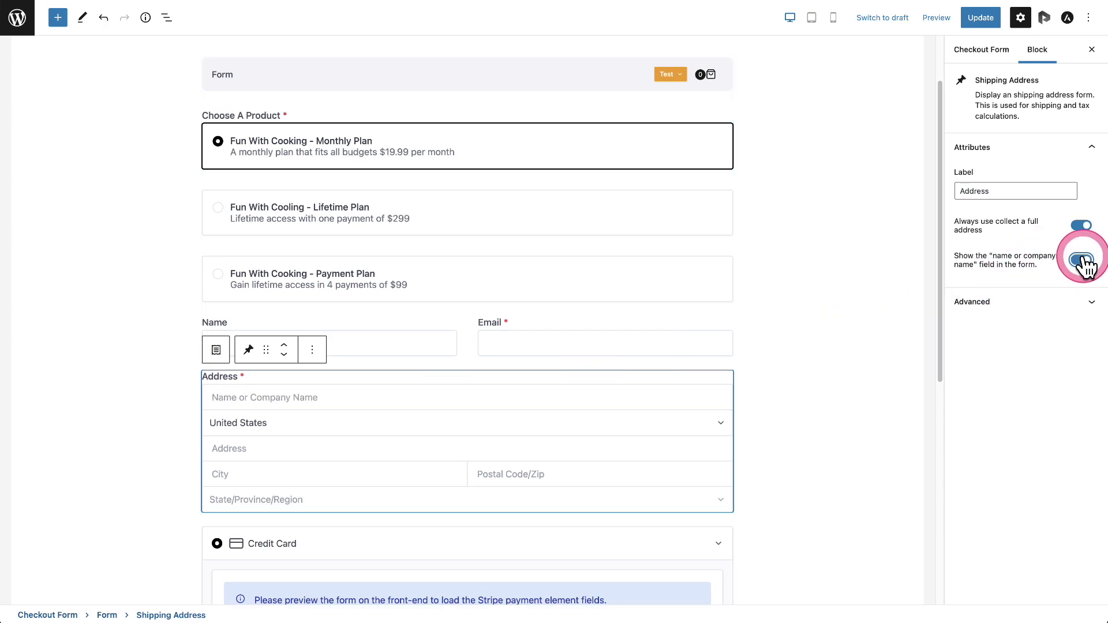
pyautogui.click(384, 397)
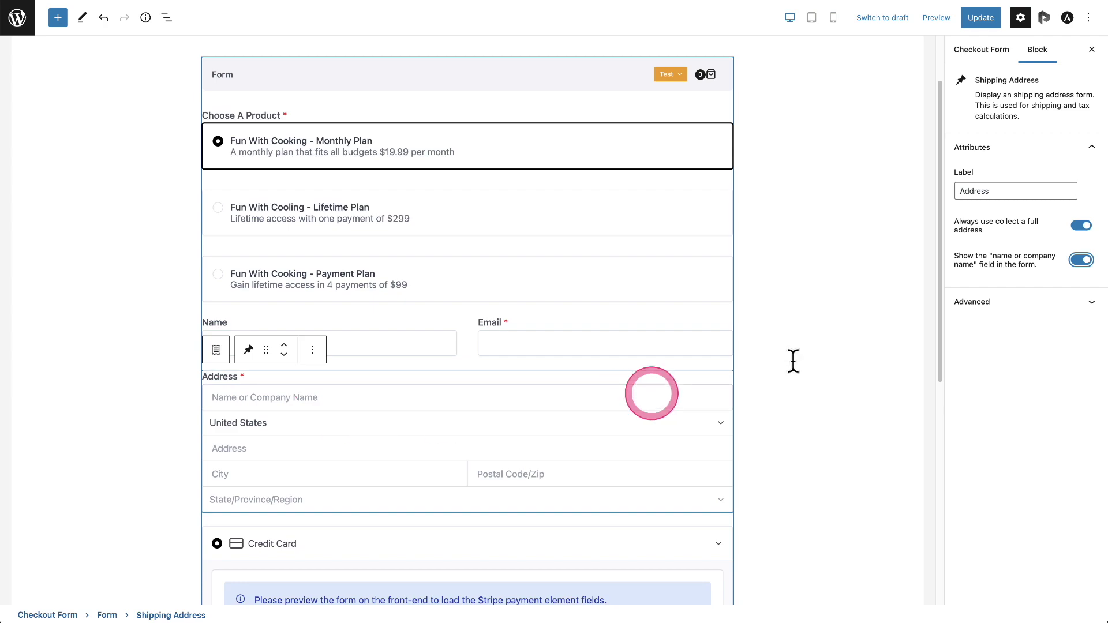
pyautogui.click(1081, 261)
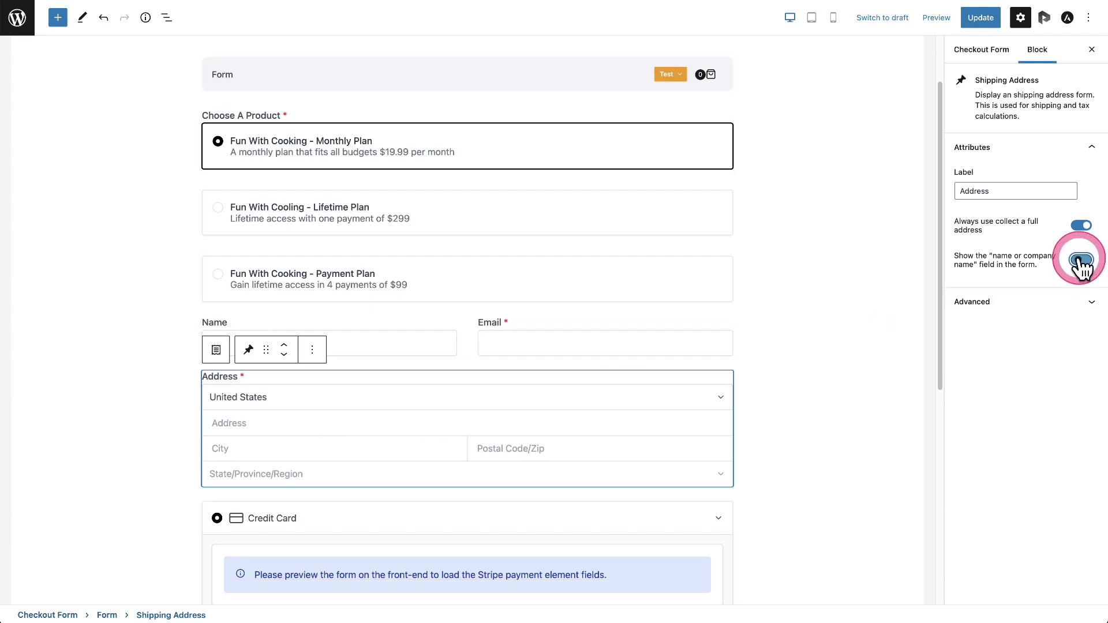
pyautogui.click(1080, 226)
pyautogui.click(1080, 225)
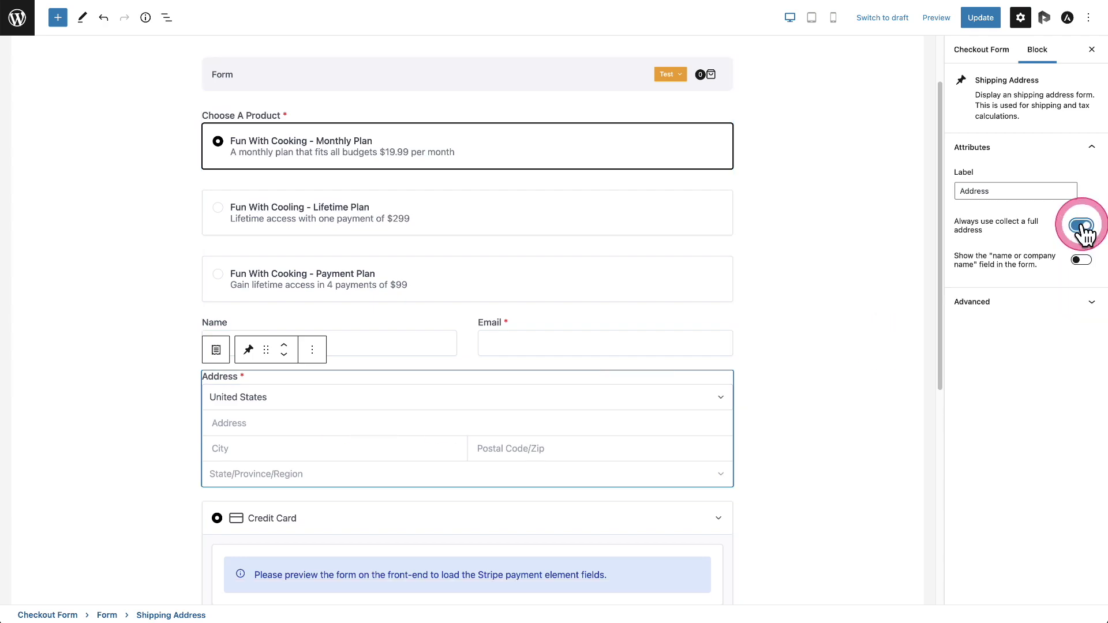
pyautogui.click(979, 19)
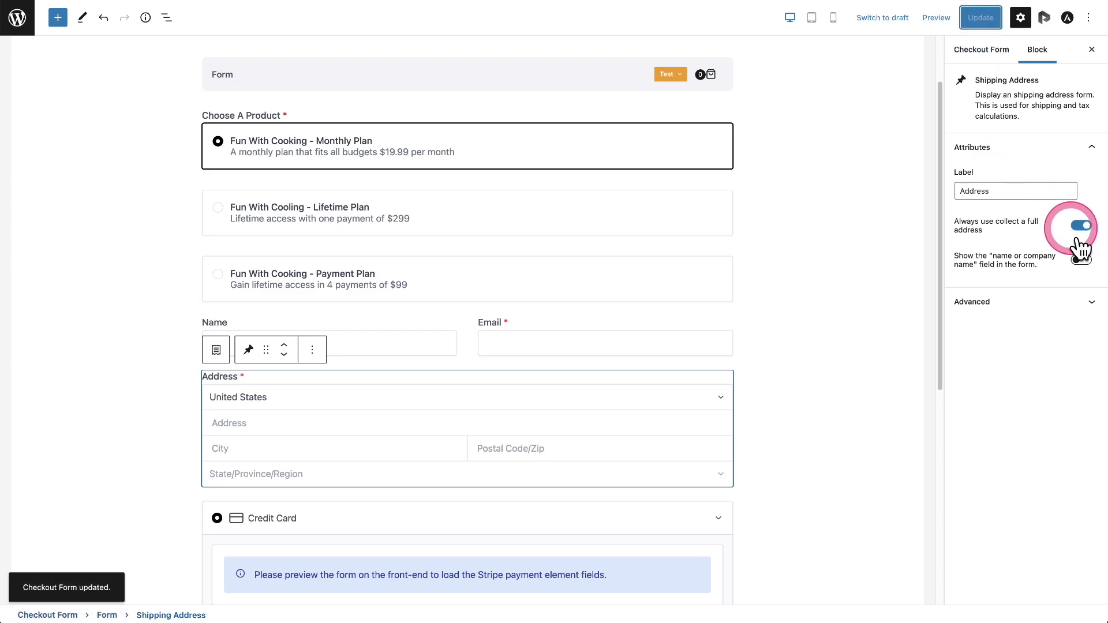
pyautogui.click(1082, 259)
pyautogui.click(981, 17)
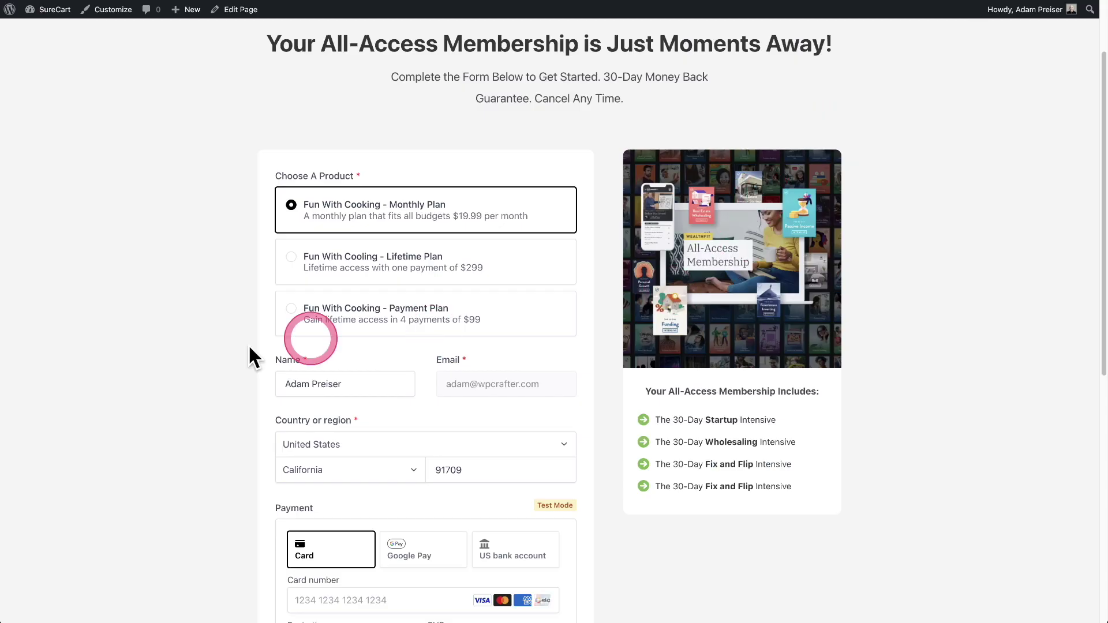
pyautogui.scroll(-3, 259, 480)
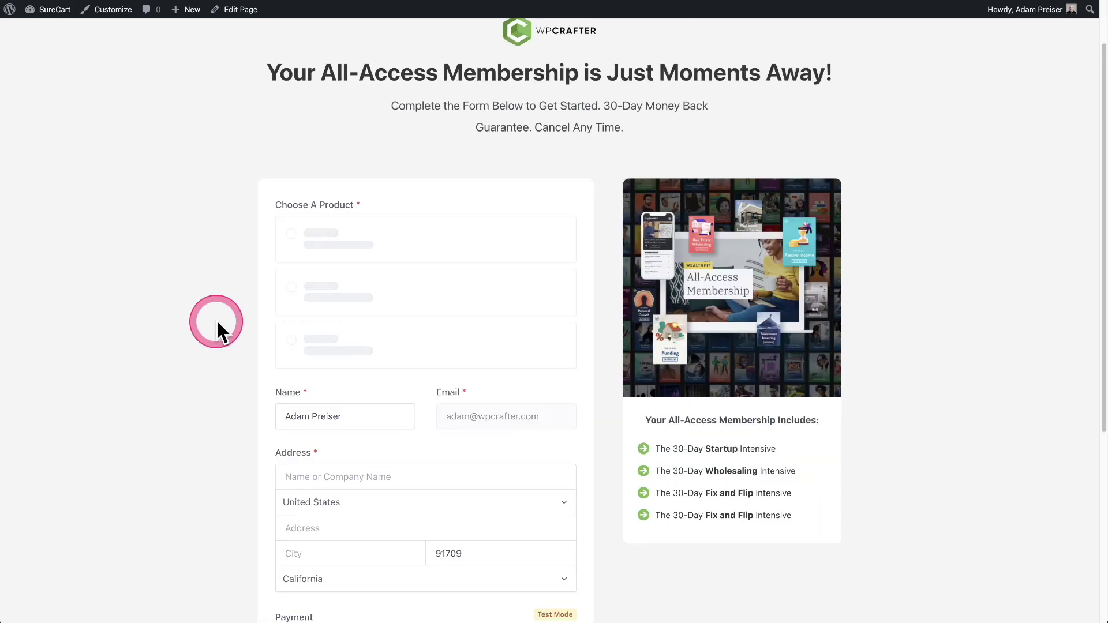
pyautogui.scroll(-3, 215, 318)
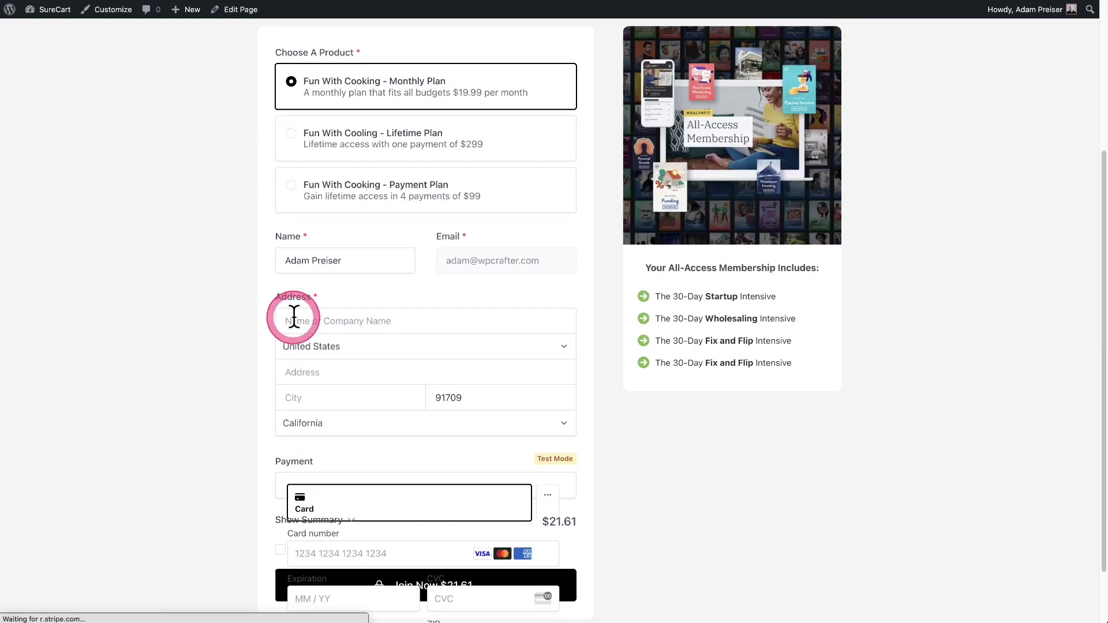
pyautogui.click(352, 318)
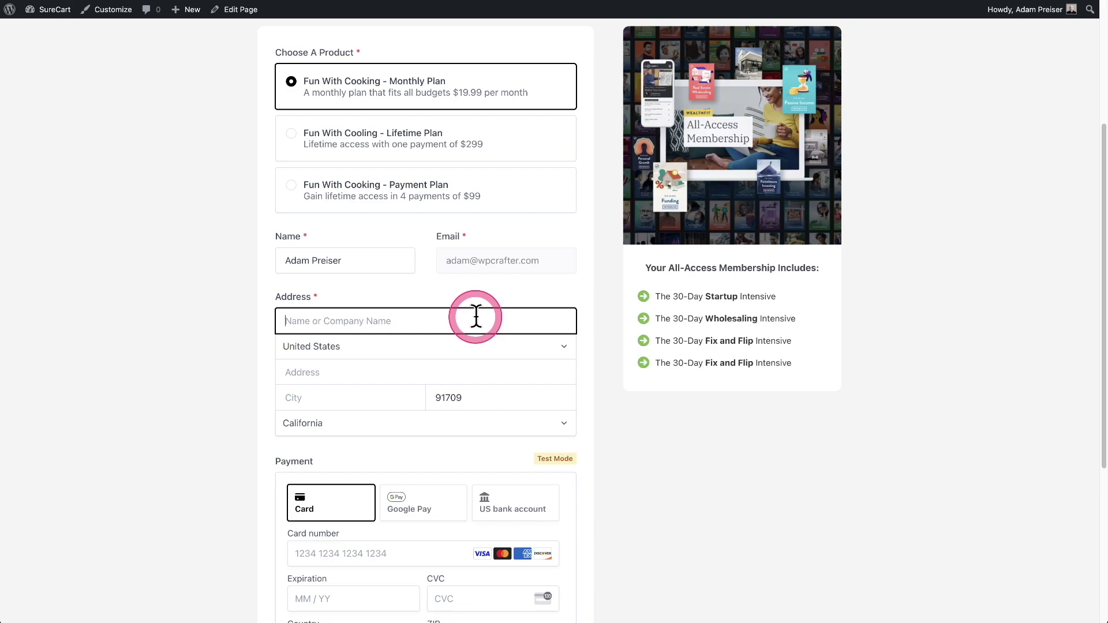
pyautogui.click(378, 371)
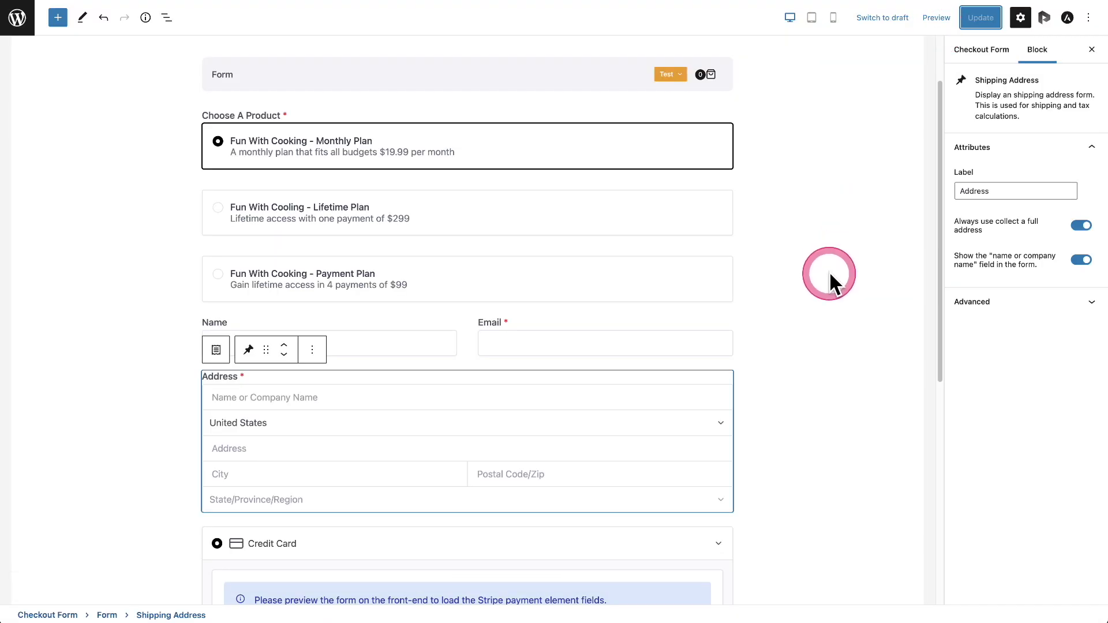
# Turn off full-address collection, move the address block above Choose A Product, and update
pyautogui.click(1080, 225)
pyautogui.click(284, 345)
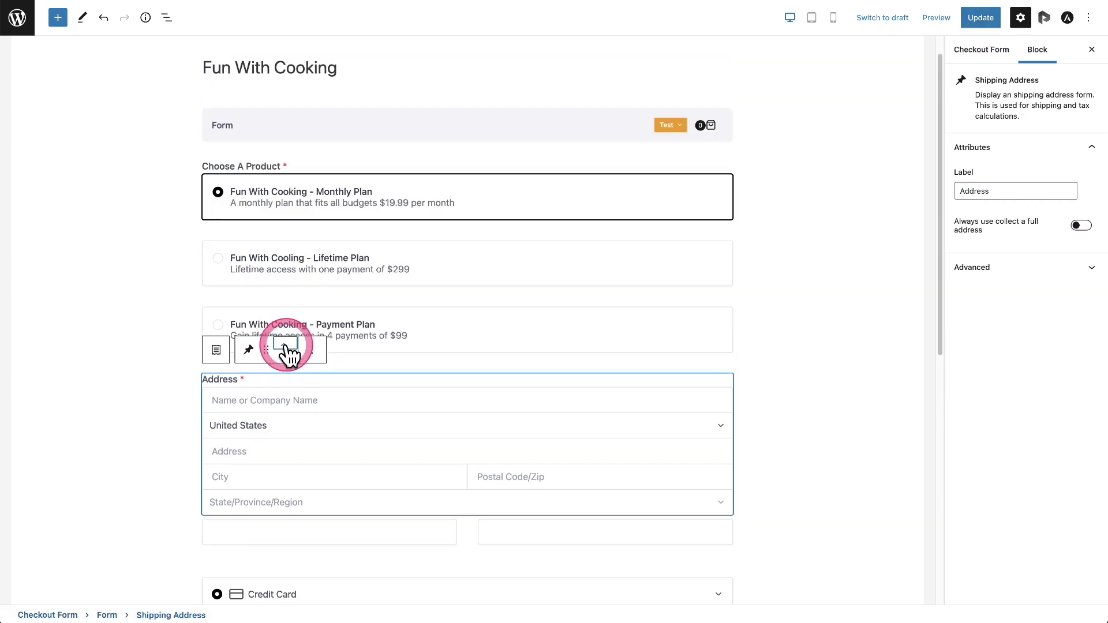
pyautogui.click(285, 345)
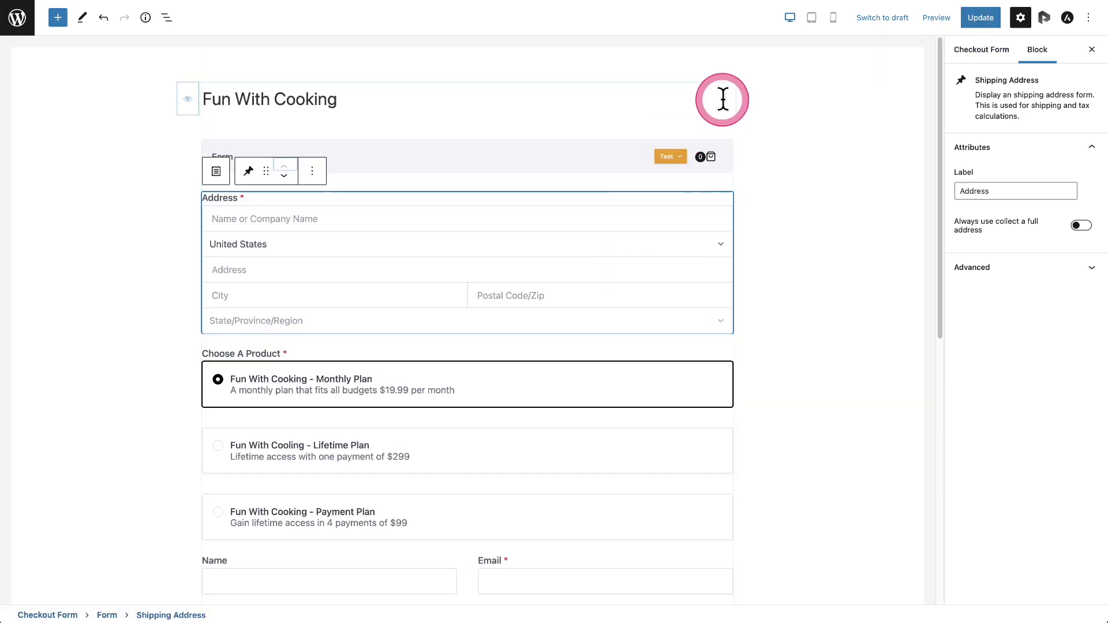
pyautogui.click(962, 26)
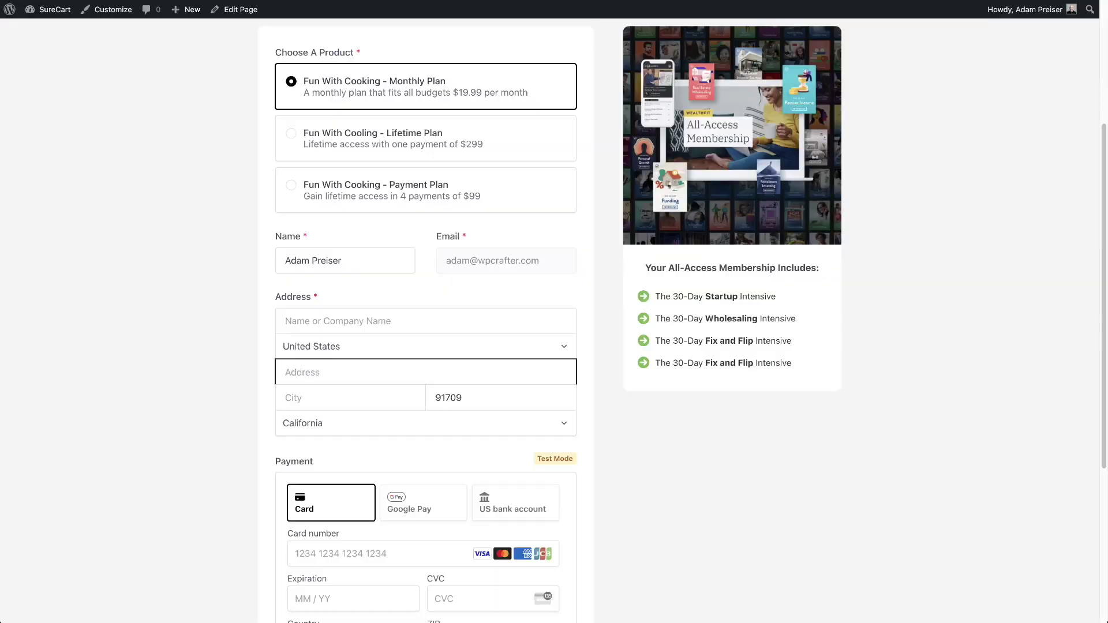
# Reload the live checkout page to confirm the Country or region section sits above the product choices
pyautogui.click(801, 315)
pyautogui.press('super+r')
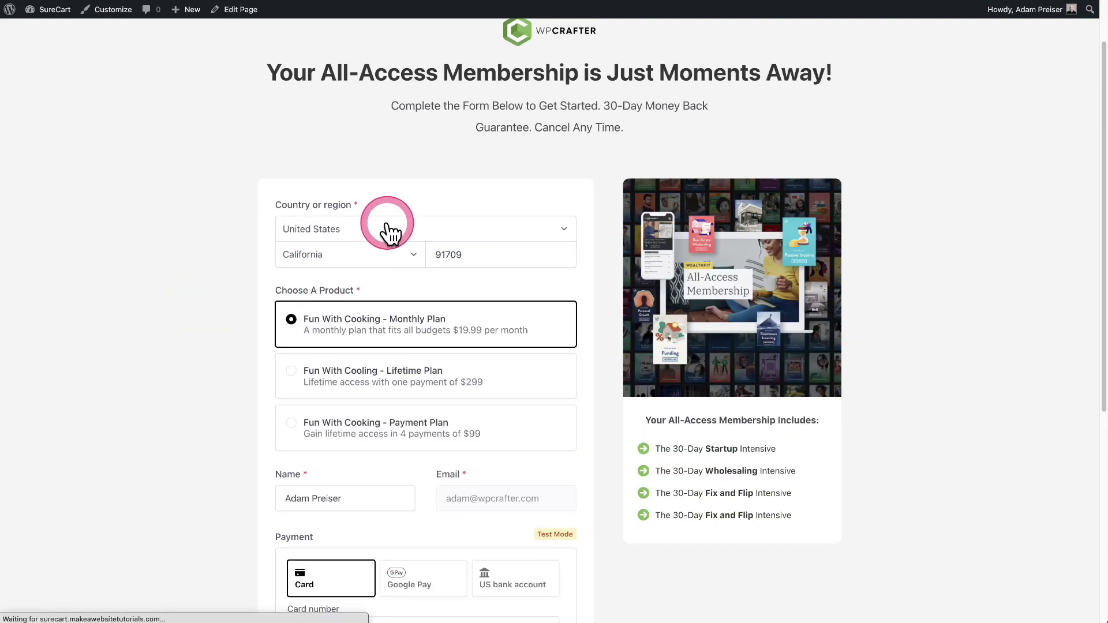
pyautogui.scroll(-3, 240, 301)
pyautogui.scroll(2, 240, 301)
pyautogui.scroll(-1, 240, 302)
pyautogui.scroll(2, 240, 301)
pyautogui.scroll(1, 241, 301)
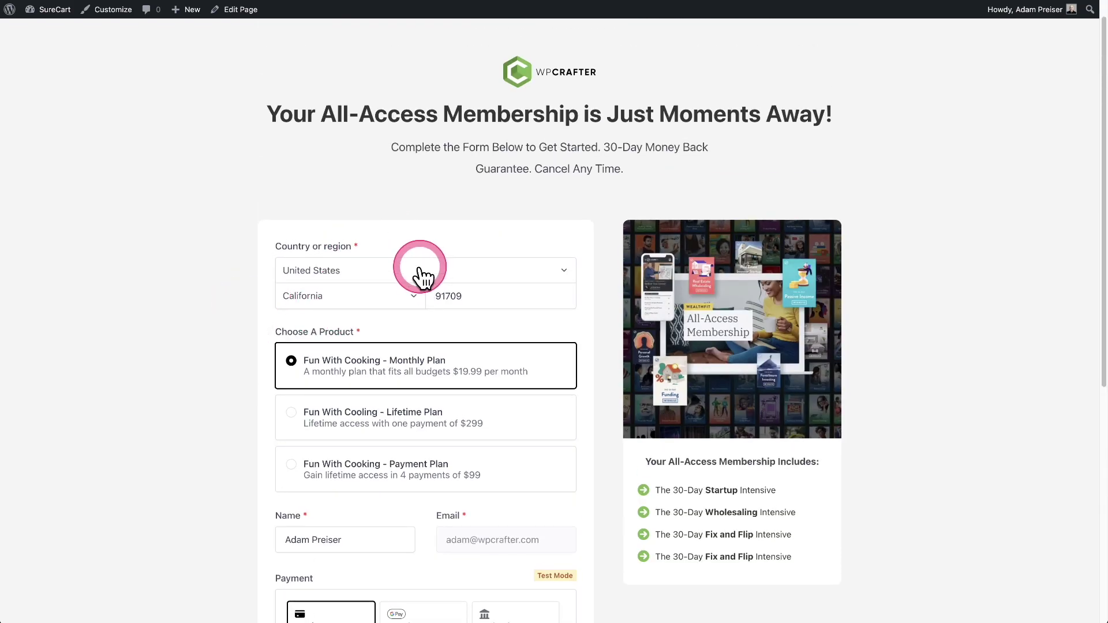